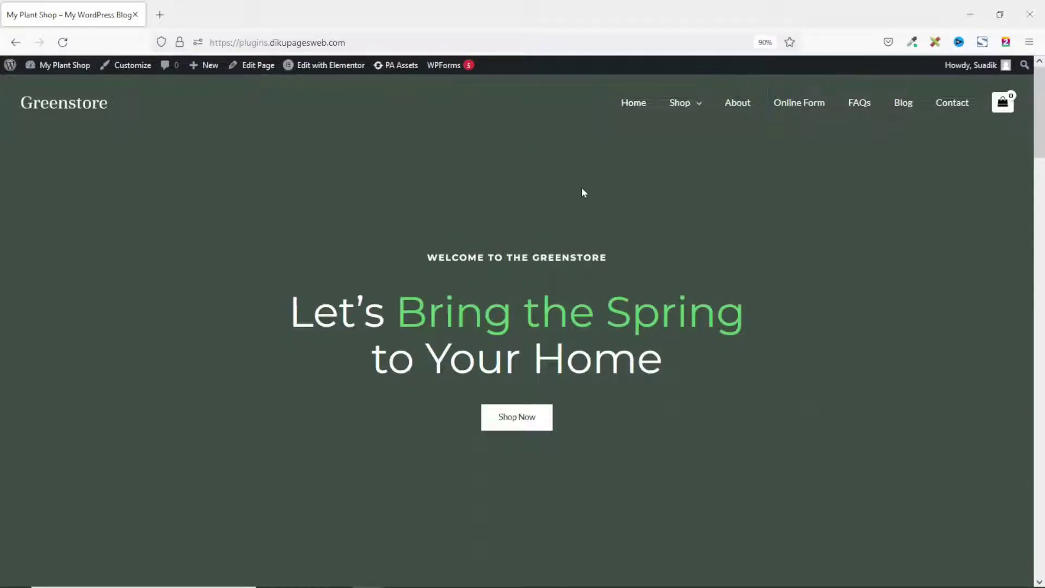
# Add the Alocasia Regal Shield to the cart from the Shop page
pyautogui.click(675, 107)
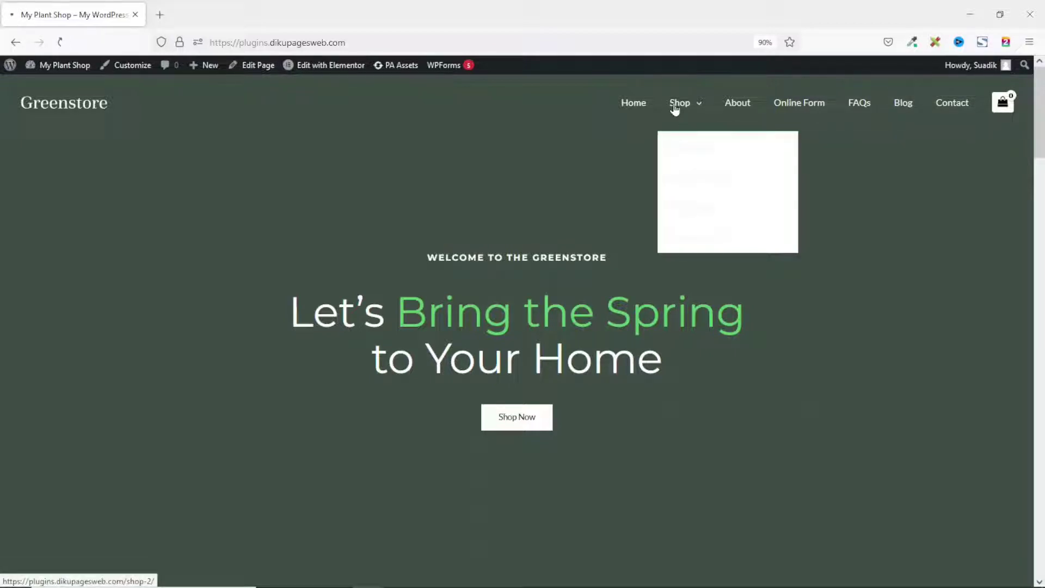
pyautogui.scroll(-2, 481, 201)
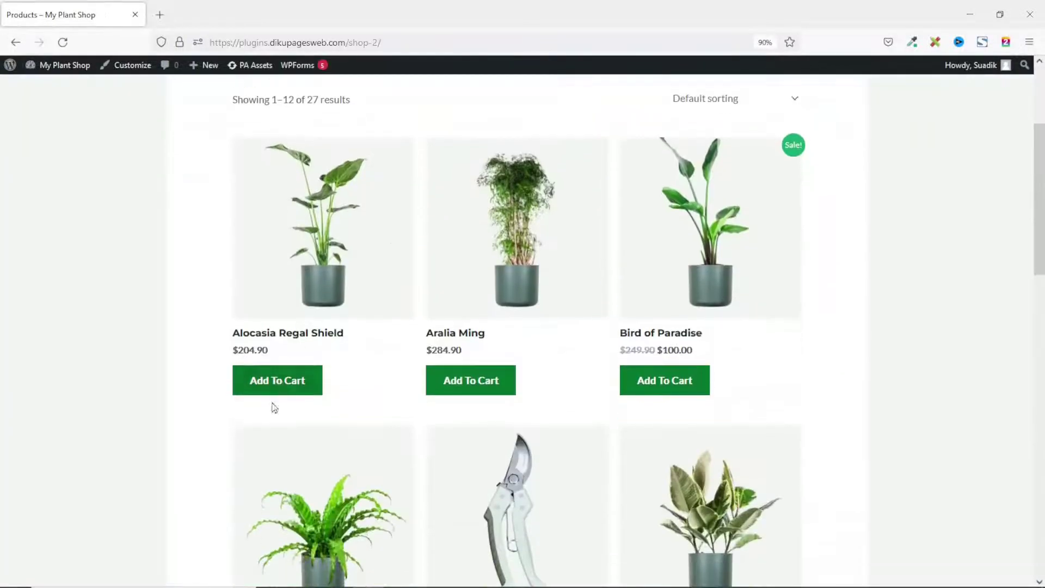
pyautogui.click(281, 387)
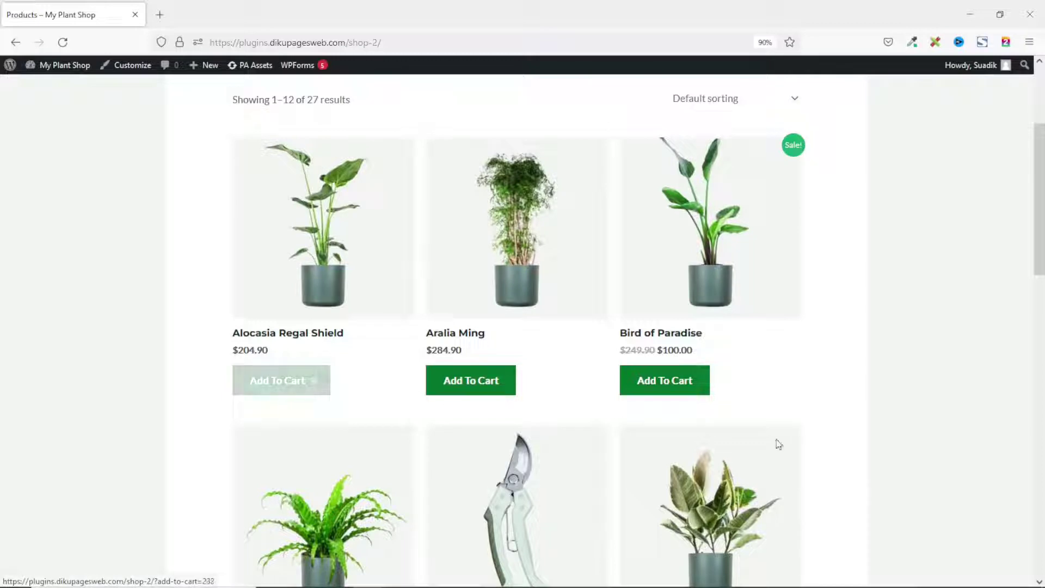
# Check out the cart and advance past the prefilled Billing & Shipping details to Order & Payment
pyautogui.scroll(4, 975, 421)
pyautogui.moveTo(1002, 102)
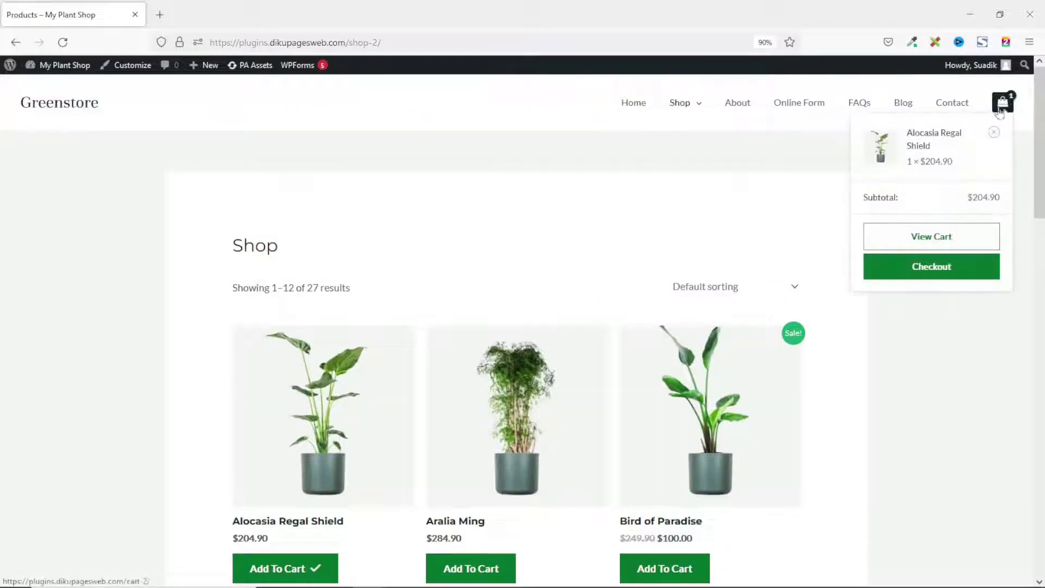
pyautogui.click(932, 275)
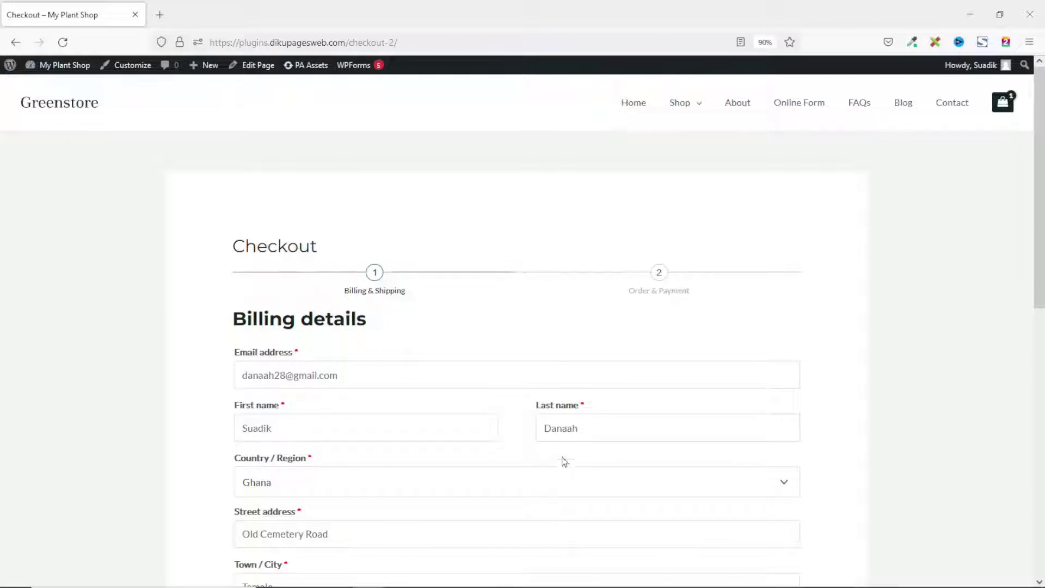
pyautogui.scroll(-10, 752, 367)
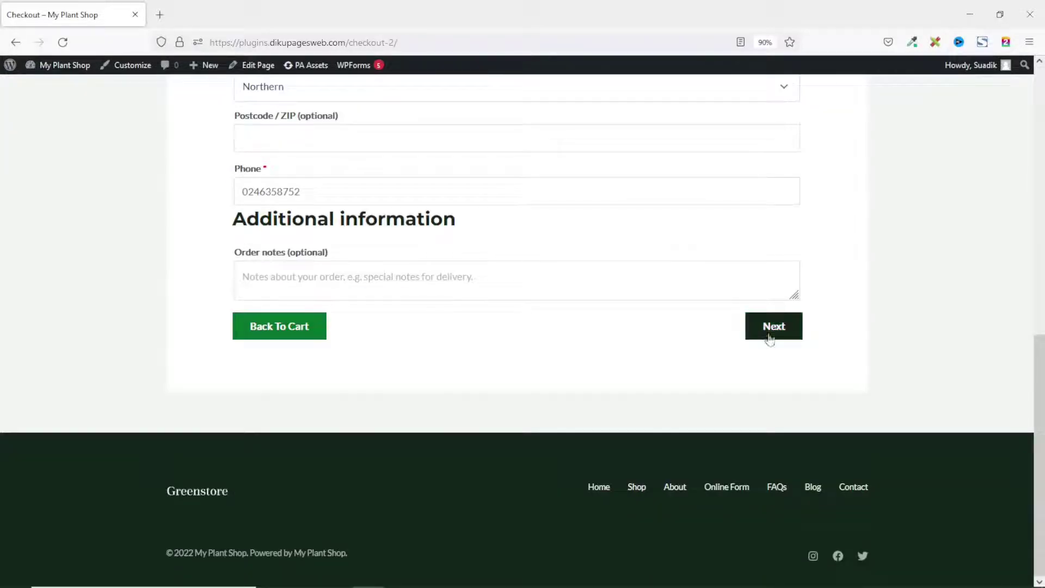
pyautogui.click(775, 326)
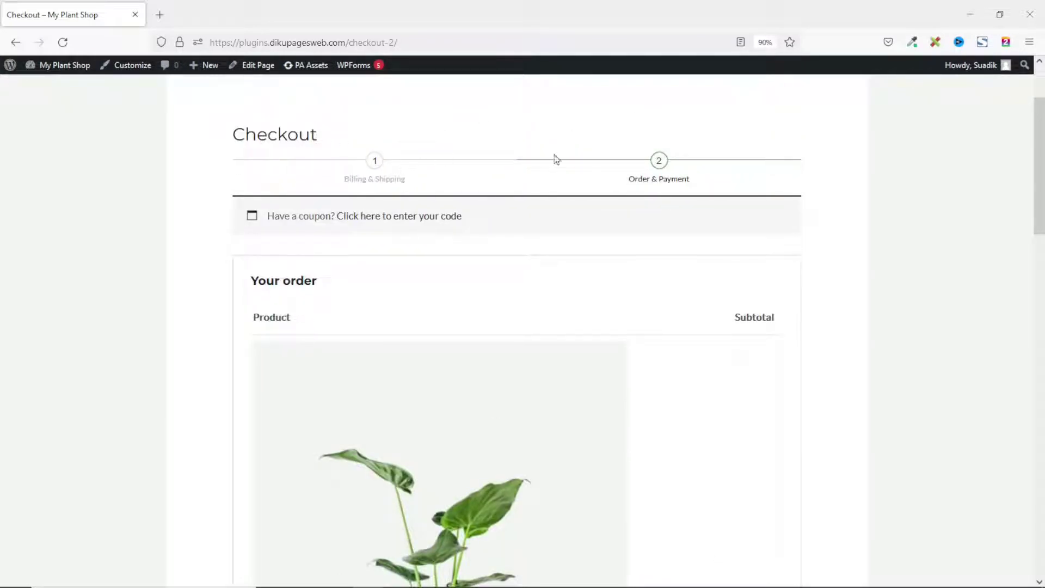
# Review the order summary and accept the exclusive Bypass Secateur offer below the payment method
pyautogui.scroll(-4, 621, 301)
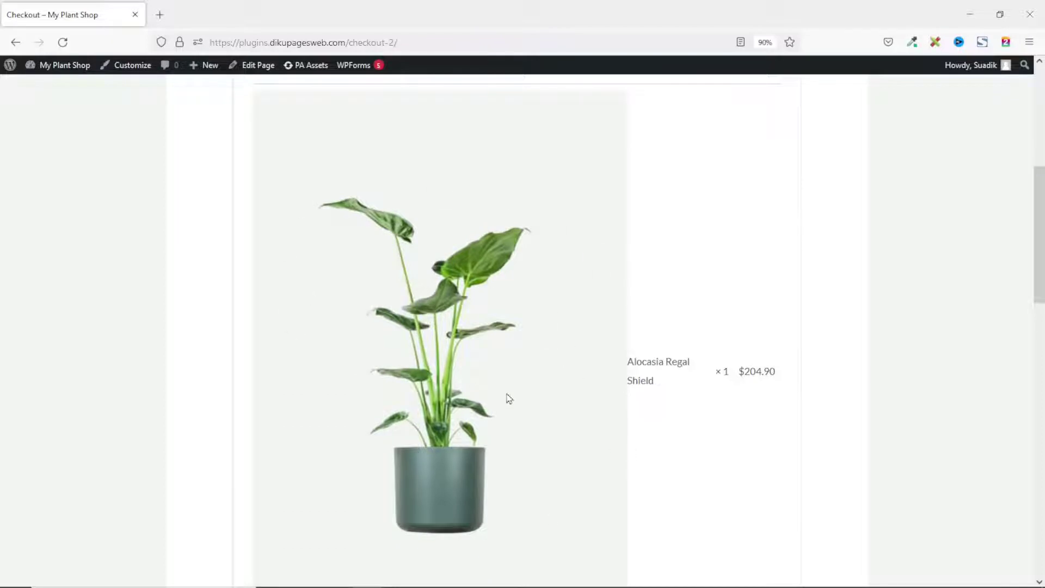
pyautogui.scroll(-5, 598, 387)
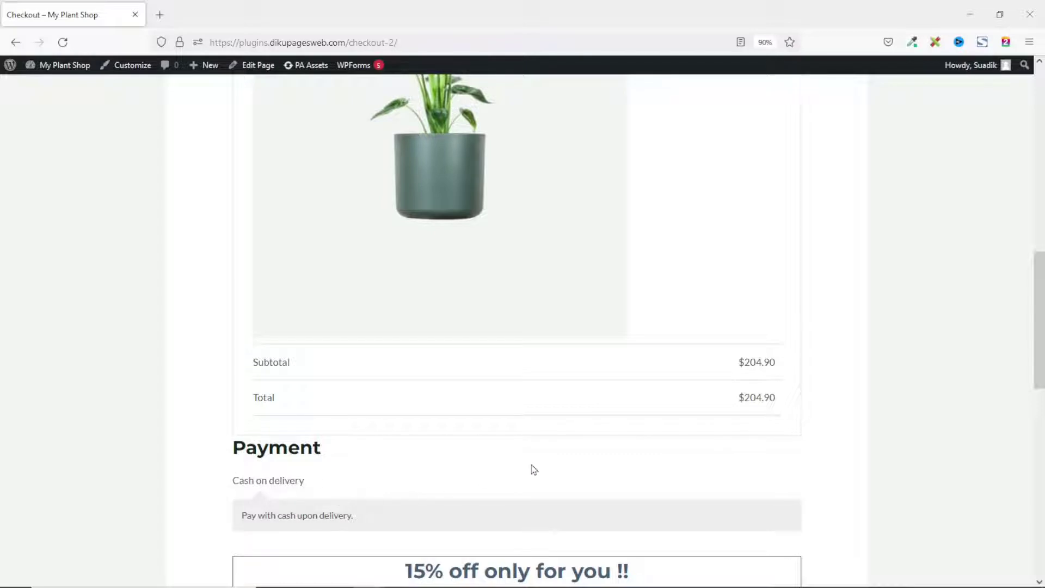
pyautogui.scroll(-5, 532, 468)
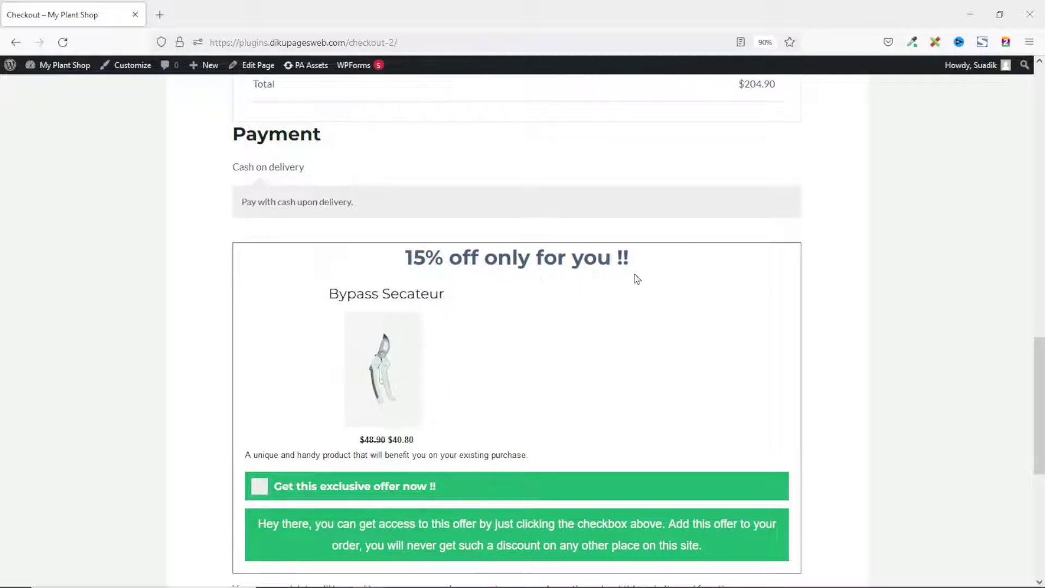
pyautogui.scroll(-2, 711, 392)
pyautogui.scroll(3, 711, 385)
pyautogui.moveTo(737, 214); pyautogui.dragTo(791, 221)
pyautogui.scroll(-5, 506, 257)
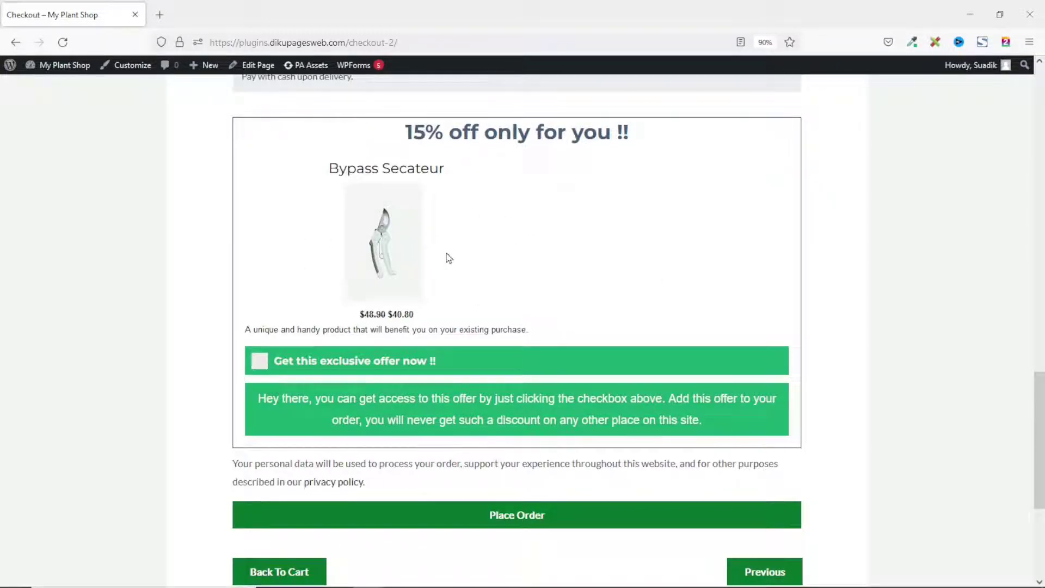
pyautogui.click(258, 362)
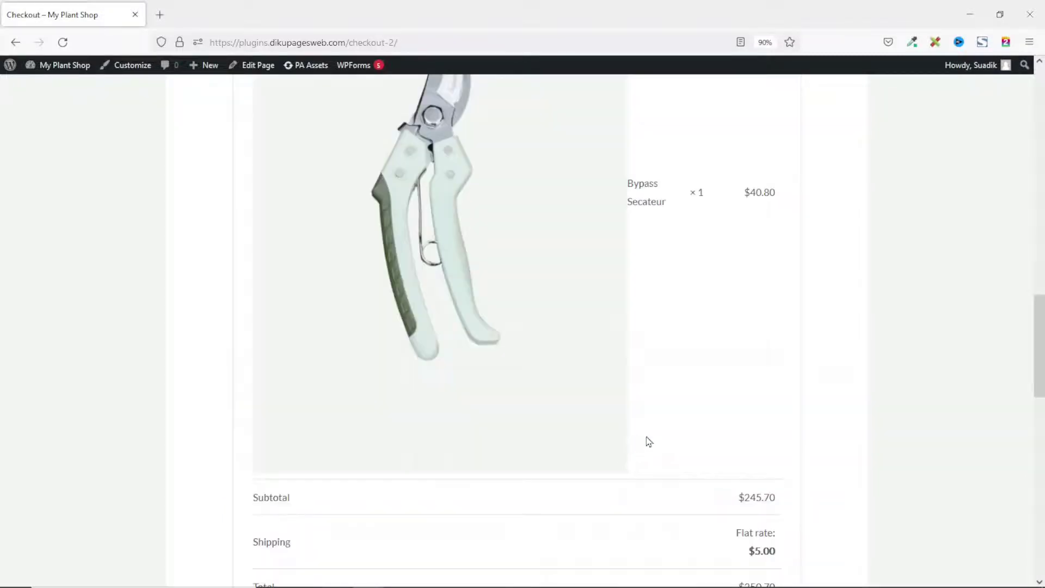
# Check the updated order total and place the order
pyautogui.scroll(-3, 547, 337)
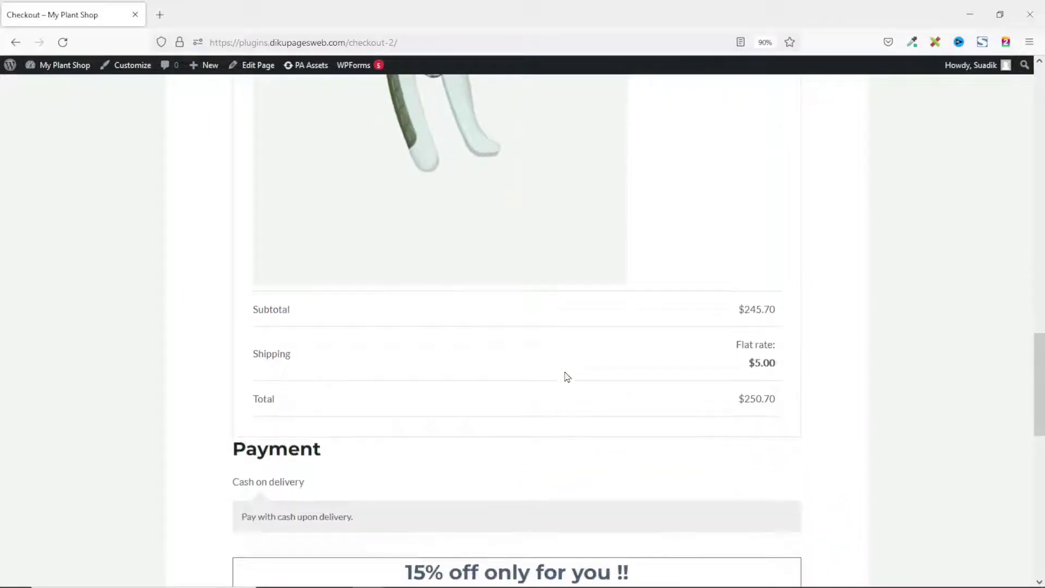
pyautogui.moveTo(743, 397); pyautogui.dragTo(782, 411)
pyautogui.scroll(-10, 664, 437)
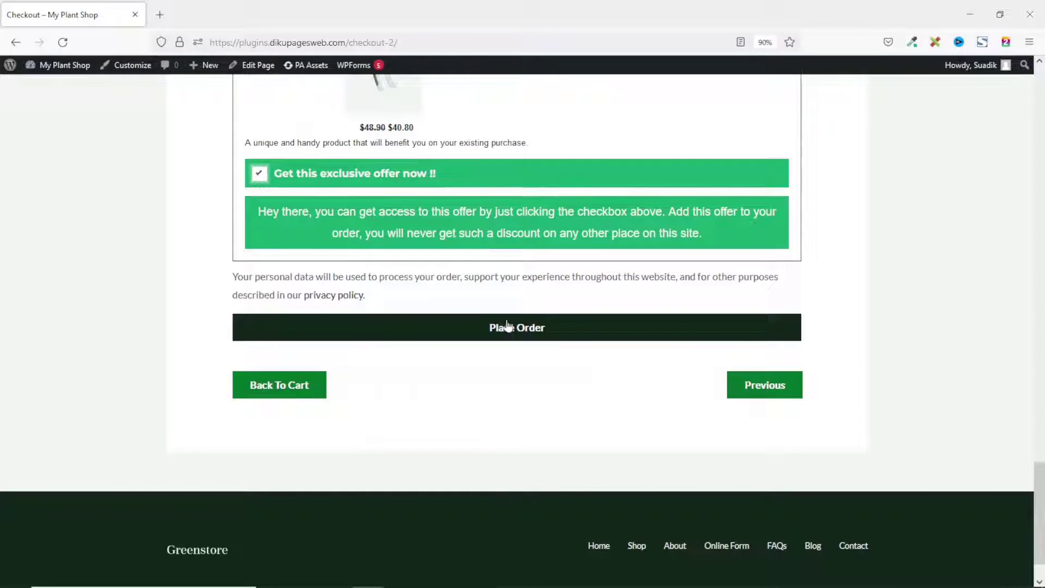
pyautogui.click(509, 333)
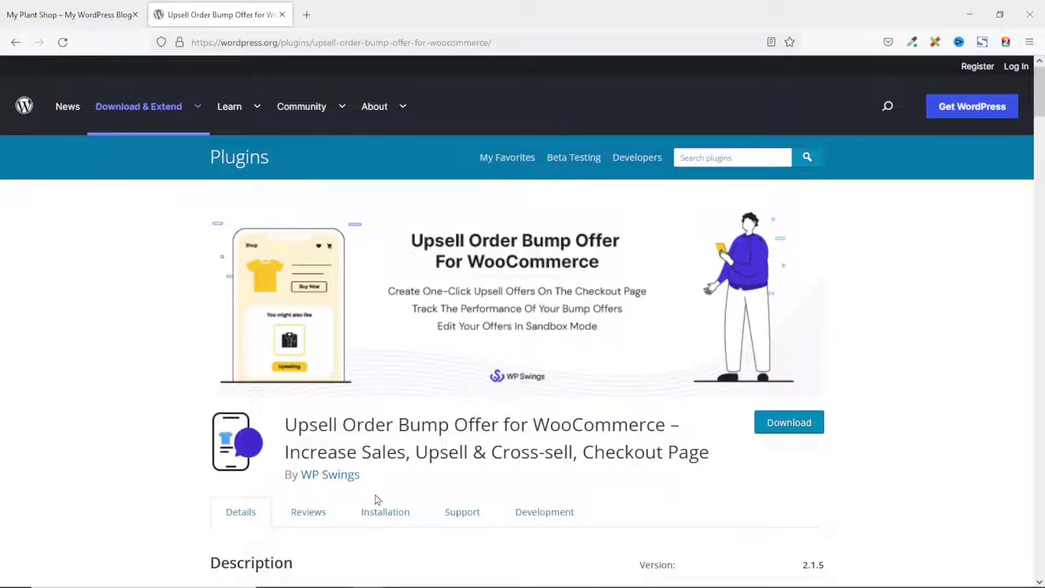
# Copy the plugin name "Upsell Order Bump Offer for WooCommerce" from its WordPress.org page and close that page
pyautogui.moveTo(290, 424); pyautogui.dragTo(663, 430)
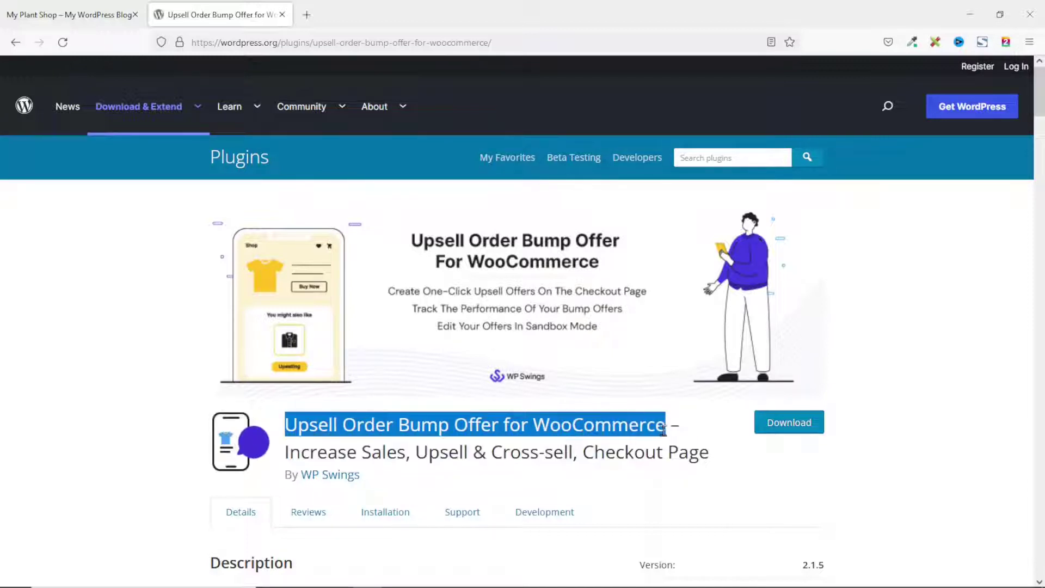
pyautogui.rightClick(631, 423)
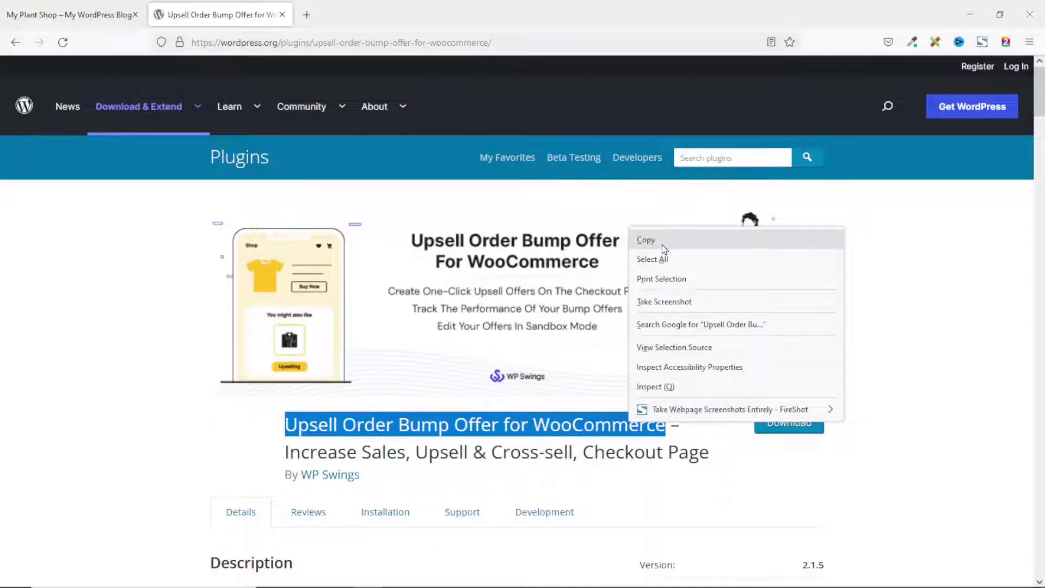
pyautogui.click(662, 245)
pyautogui.click(281, 15)
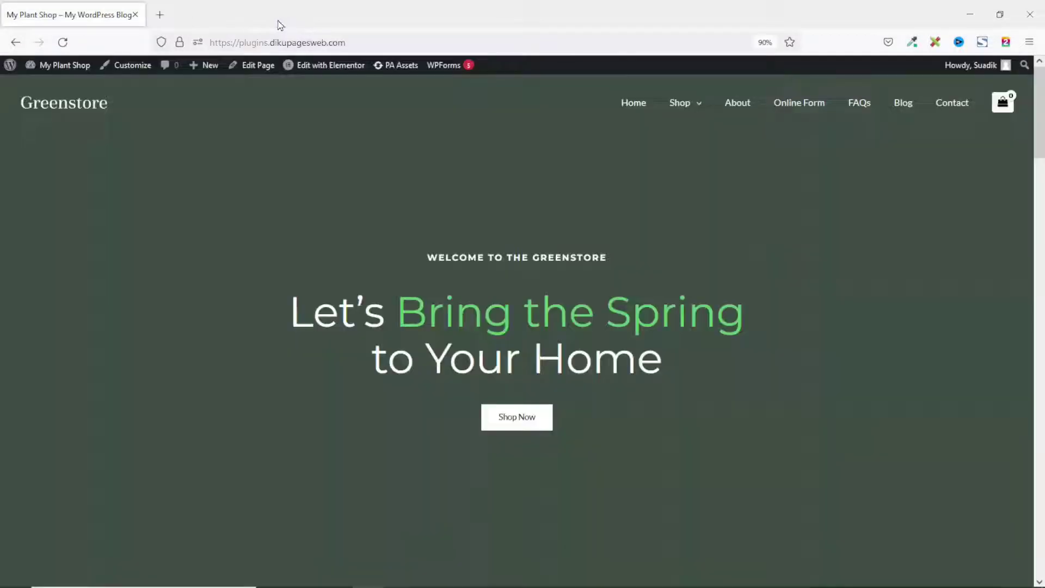
# Go to the site's WordPress dashboard and open the Add Plugins page
pyautogui.click(60, 66)
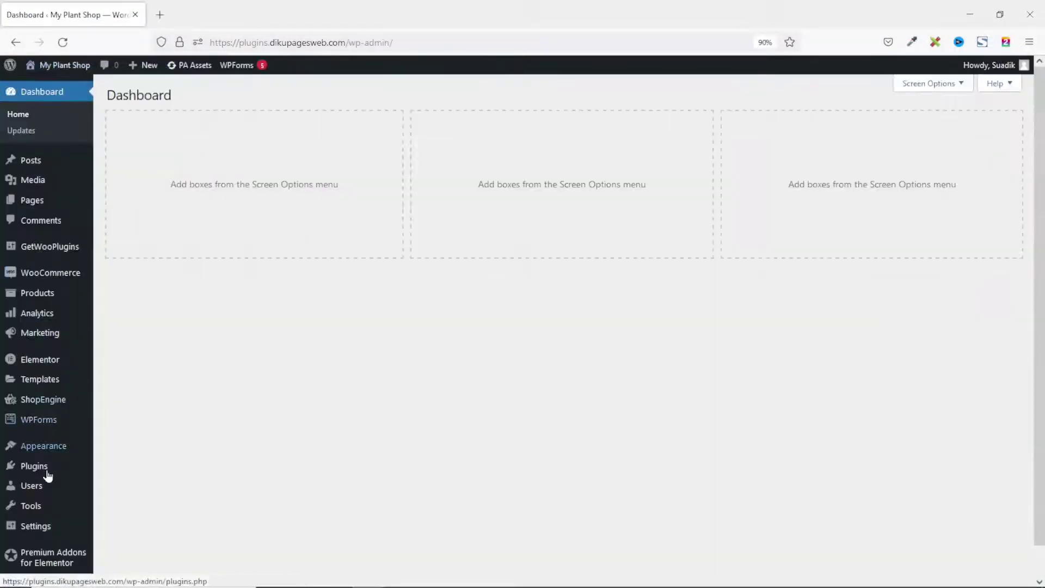
pyautogui.moveTo(48, 475)
pyautogui.click(116, 486)
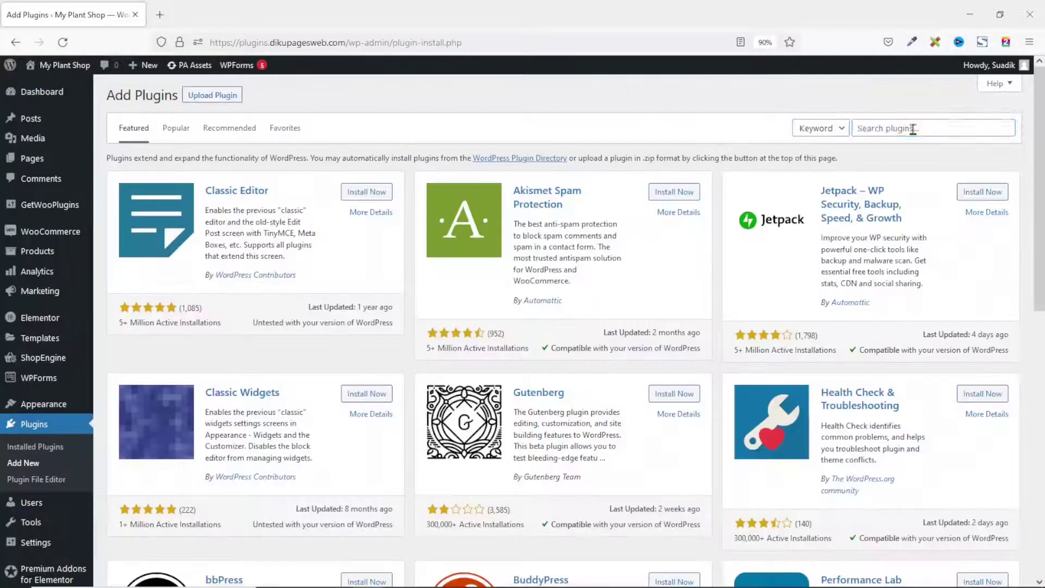
# Find the "Upsell Order Bump Offer for WooCommerce" plugin using the copied name, then install and activate it
pyautogui.click(913, 128)
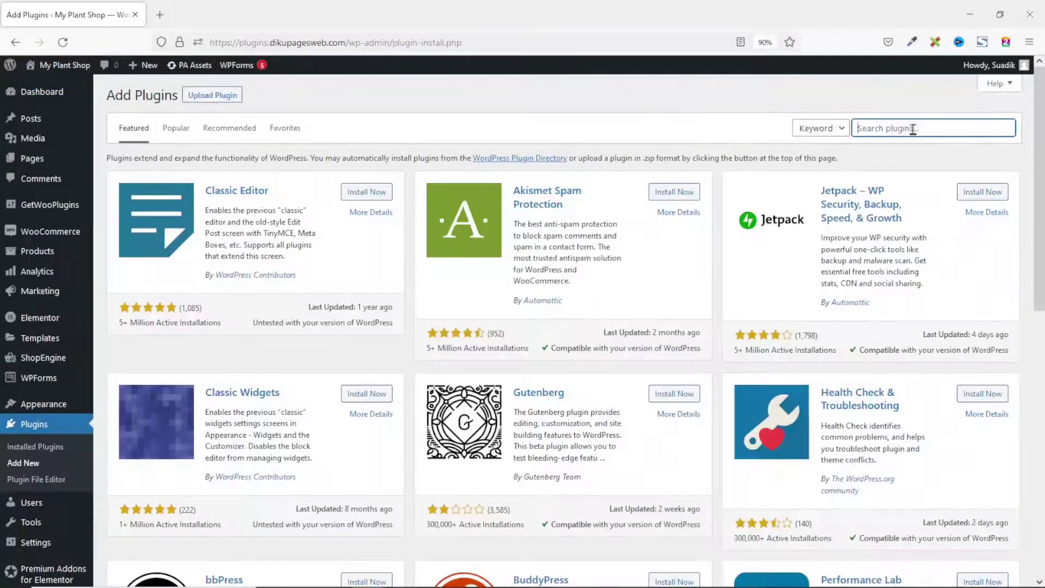
pyautogui.rightClick(913, 129)
pyautogui.click(886, 228)
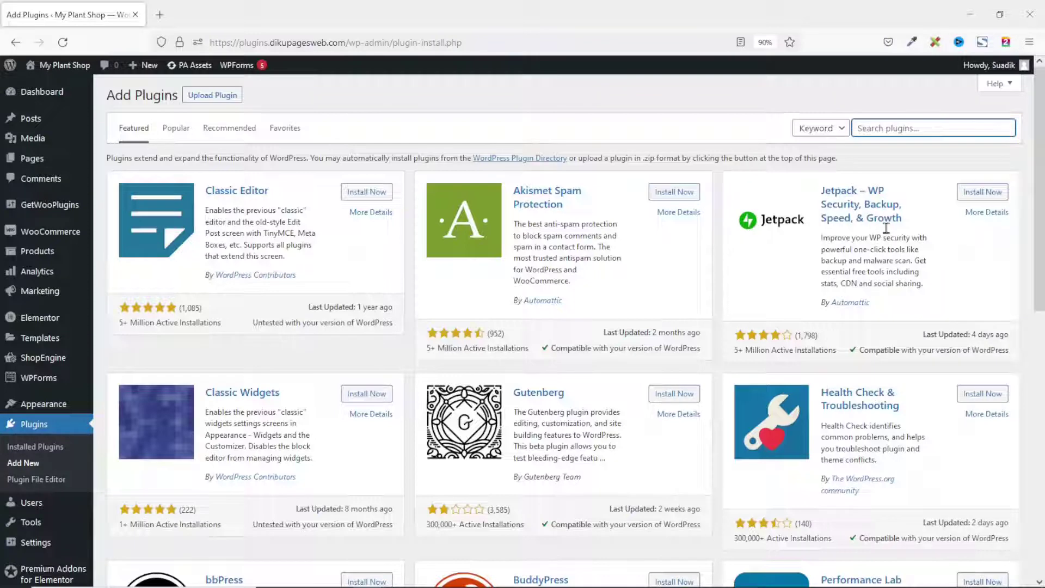
pyautogui.hotkey('ctrl', 'v')
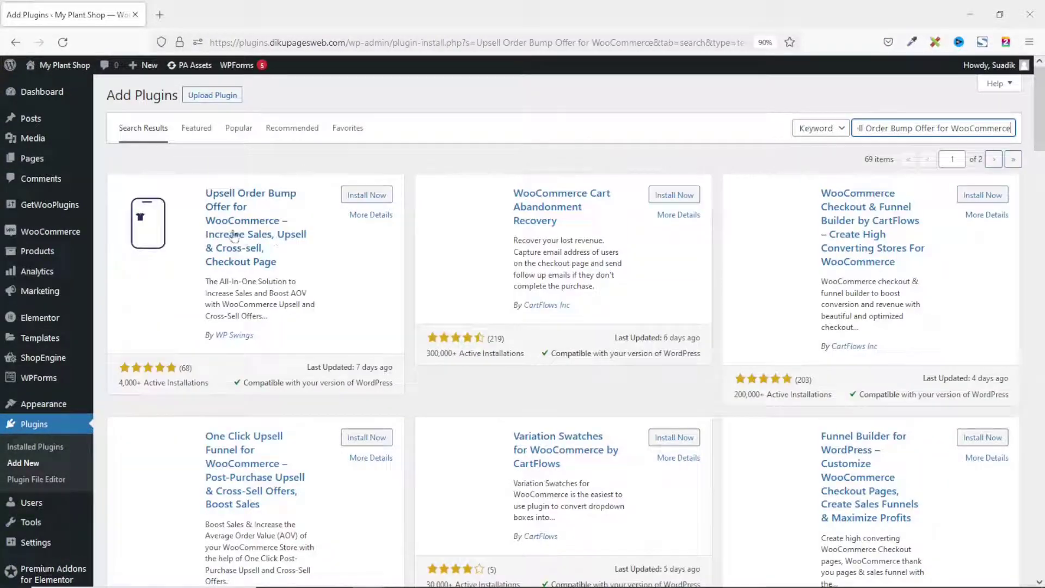
pyautogui.click(366, 195)
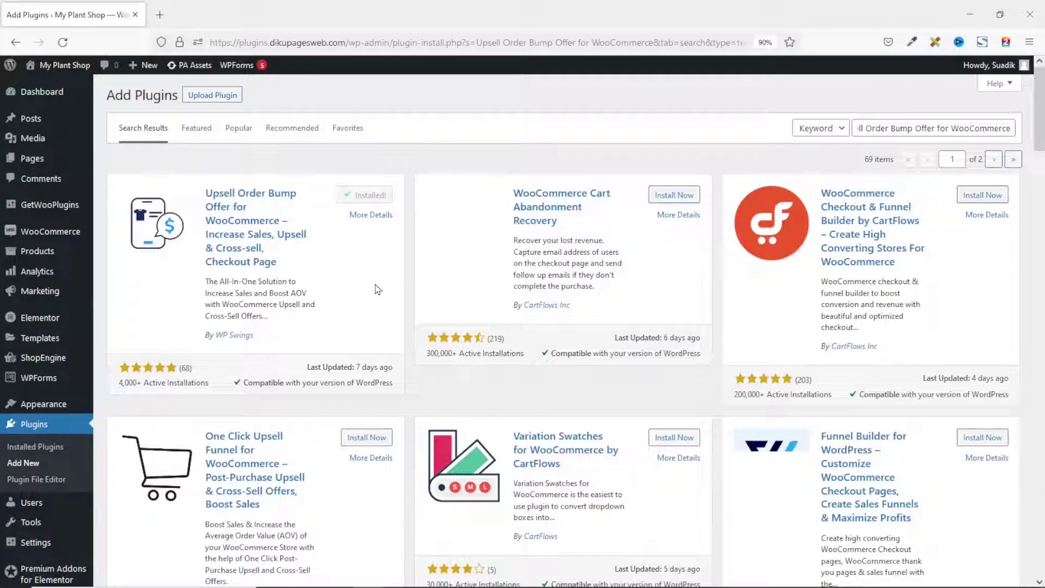
pyautogui.click(370, 202)
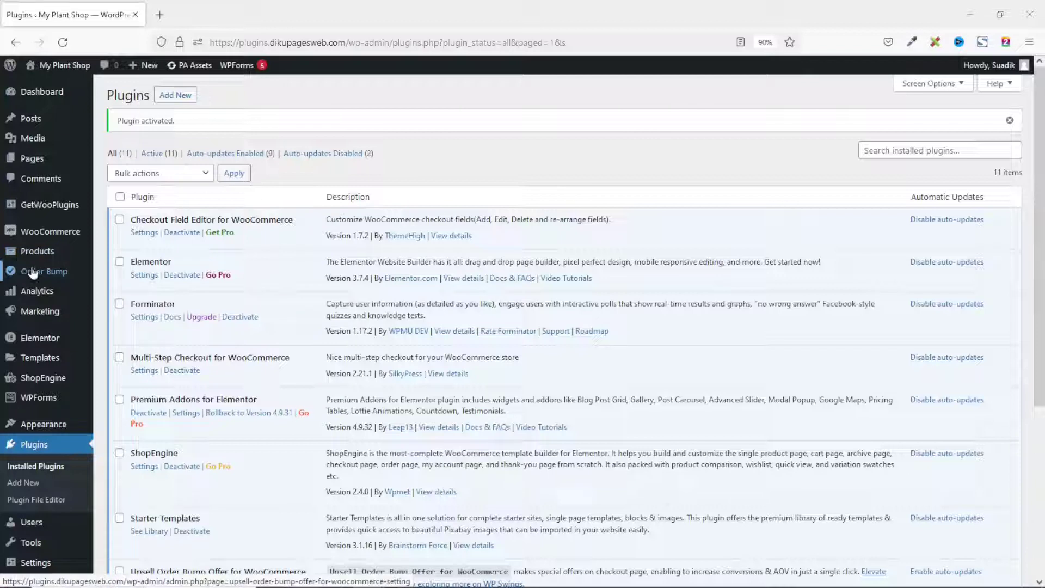
# Open Order Bumps & Settings and skip the WP Swings welcome survey
pyautogui.moveTo(36, 272)
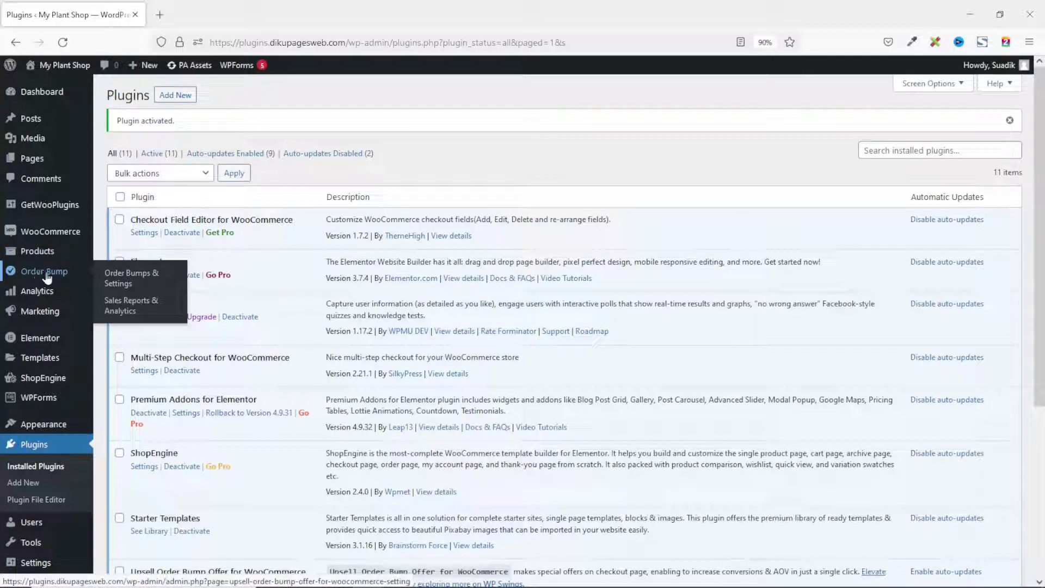
pyautogui.click(134, 281)
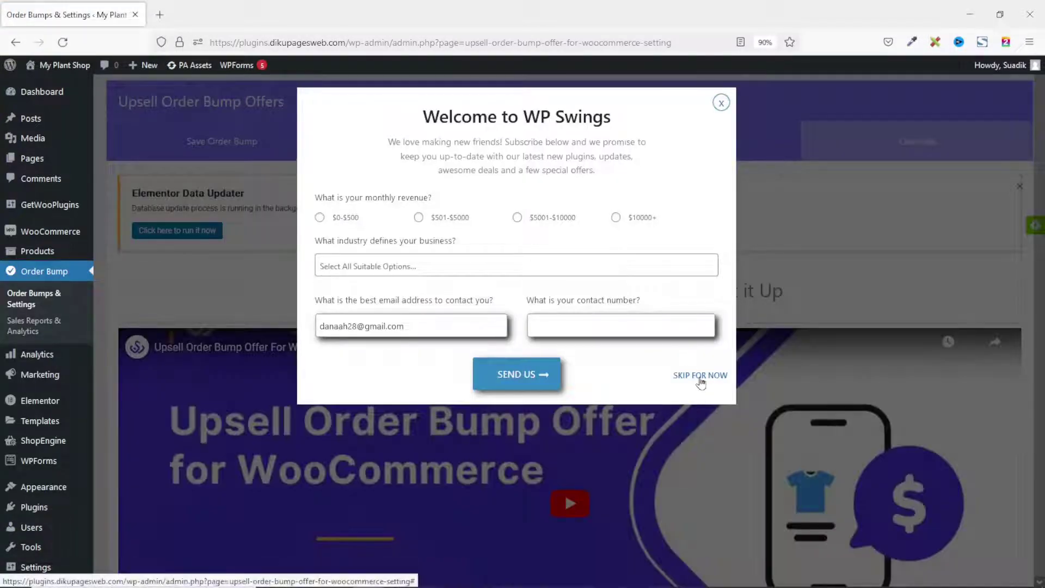
pyautogui.click(700, 376)
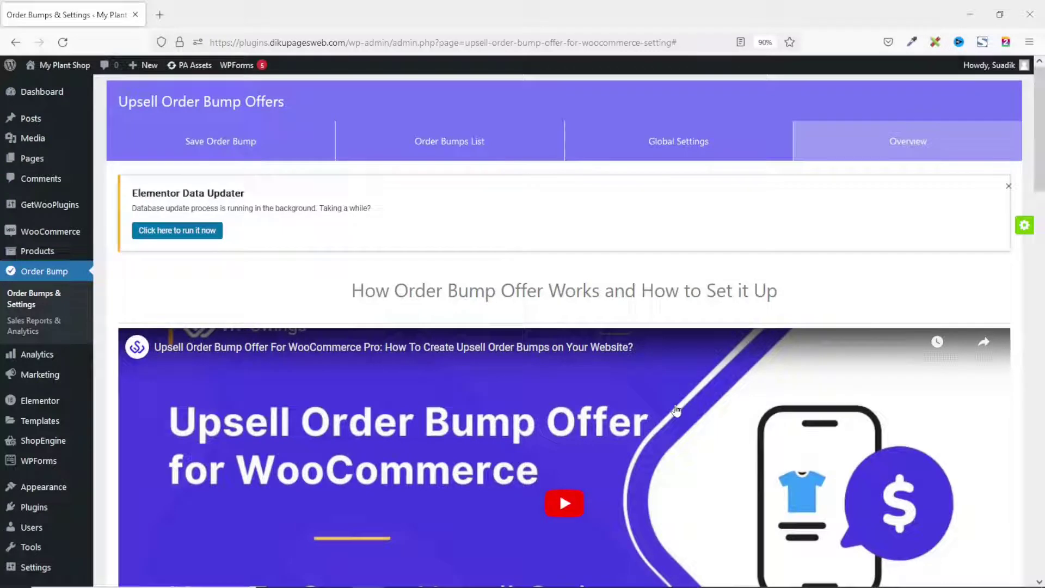
# Review the plugin's Global Settings, from enabling upsell order bumps down to the custom CSS and JS
pyautogui.click(664, 144)
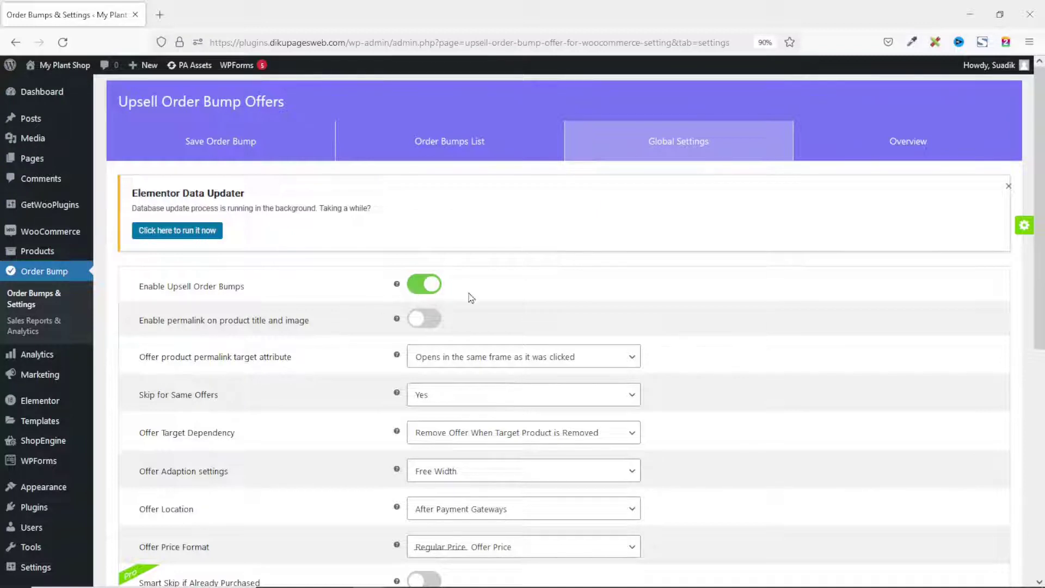
pyautogui.scroll(-6, 489, 293)
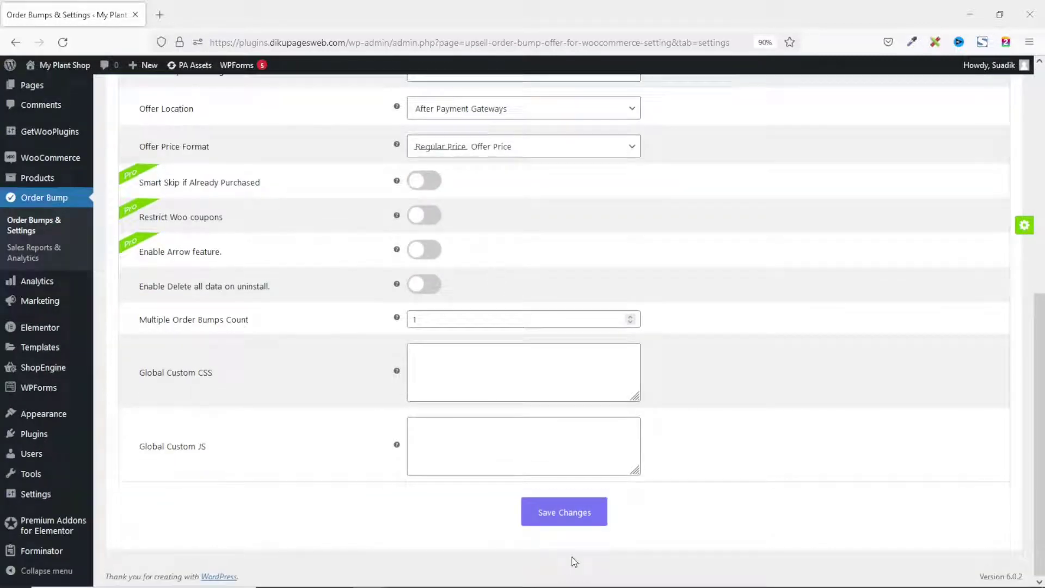
pyautogui.scroll(7, 564, 539)
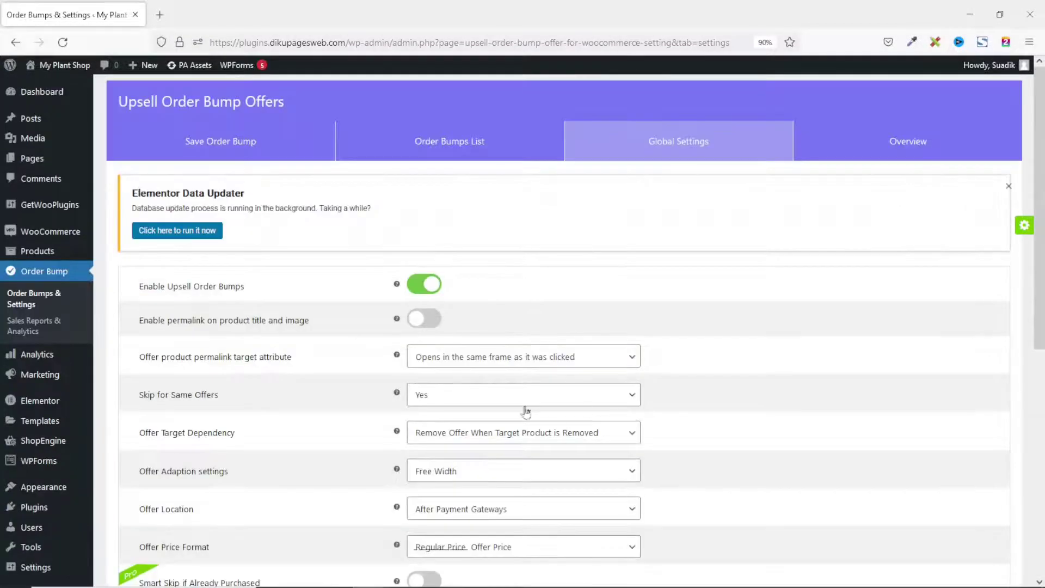
# Open the form for creating a new order bump and select its default name
pyautogui.click(232, 145)
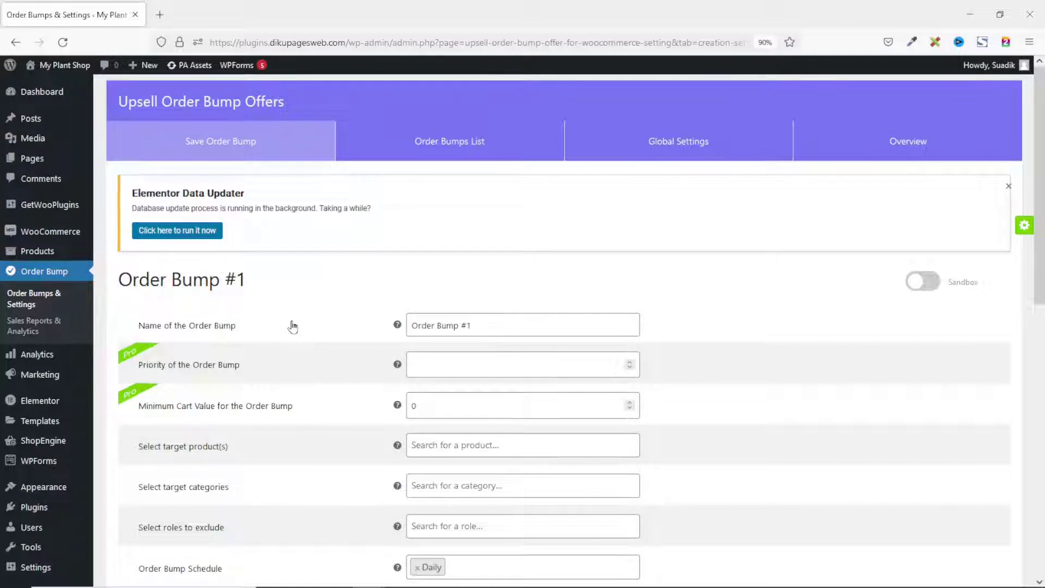
pyautogui.moveTo(492, 324); pyautogui.dragTo(380, 343)
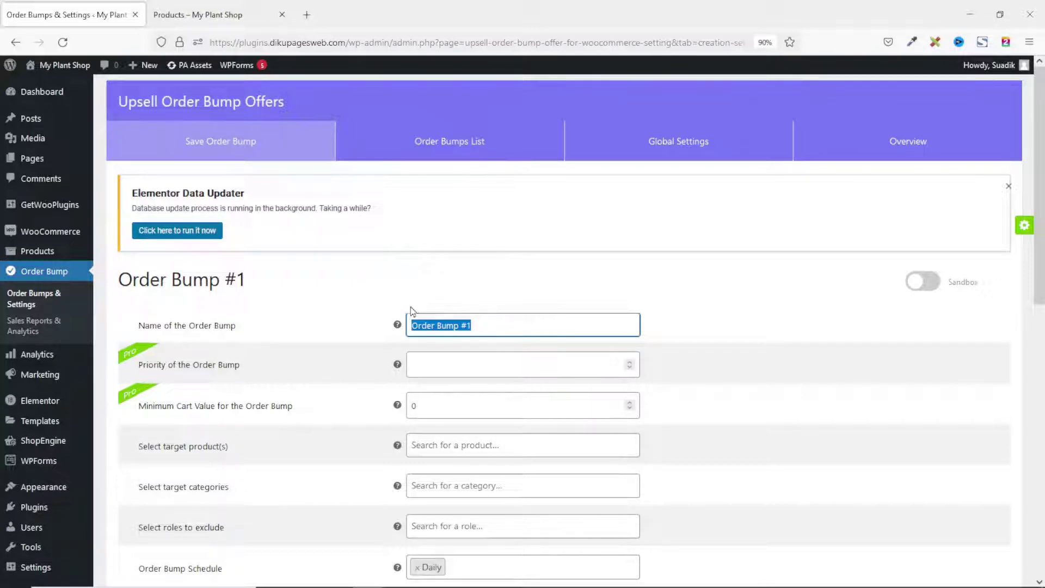
# Switch to the store's Shop page and look through the products to find the Bypass Secateur
pyautogui.click(195, 20)
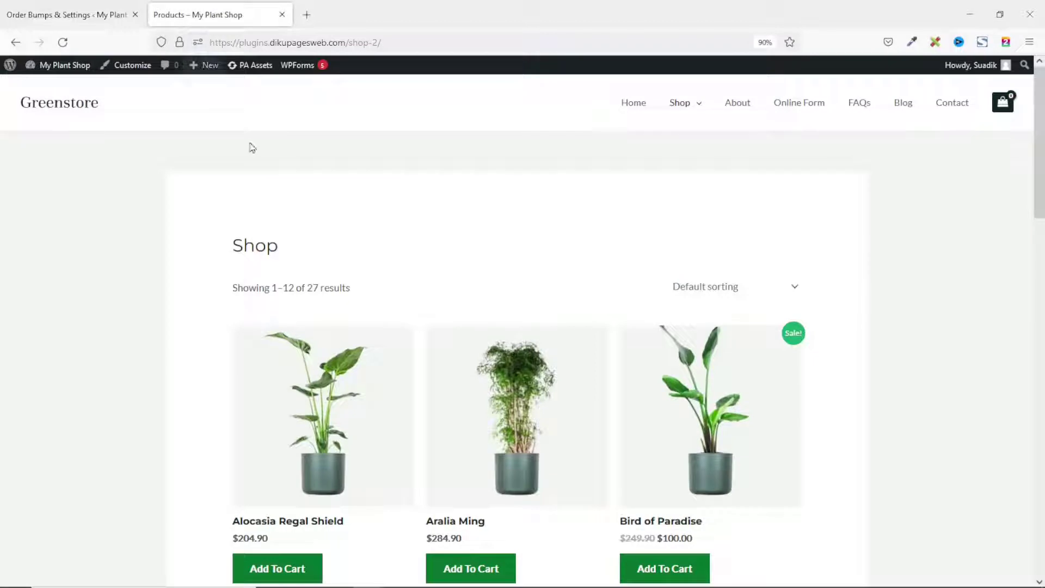
pyautogui.scroll(-5, 521, 318)
pyautogui.scroll(-2, 524, 320)
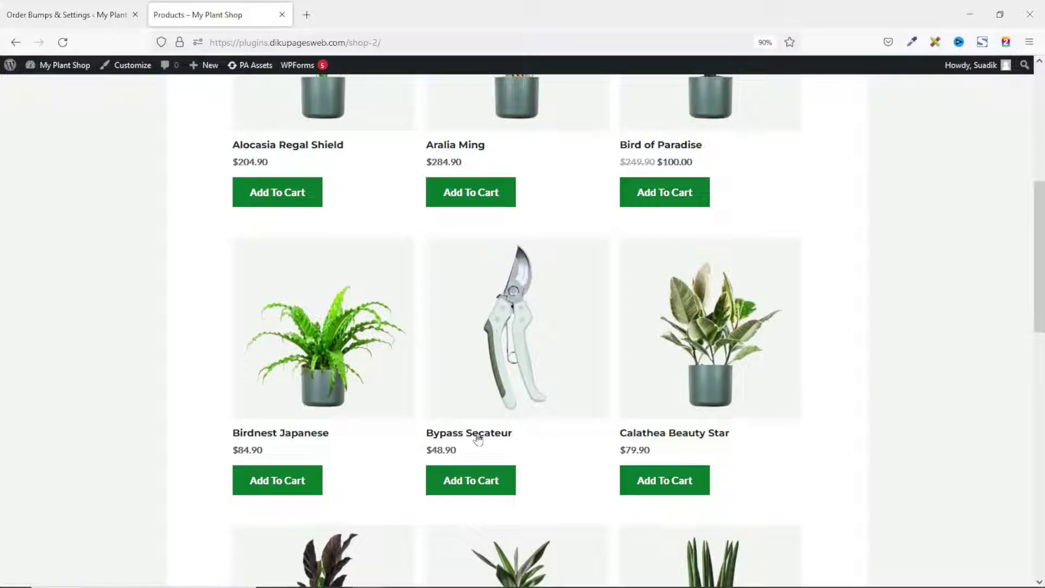
# Return to the order bump form and name the order bump "Bypass secateur"
pyautogui.click(54, 6)
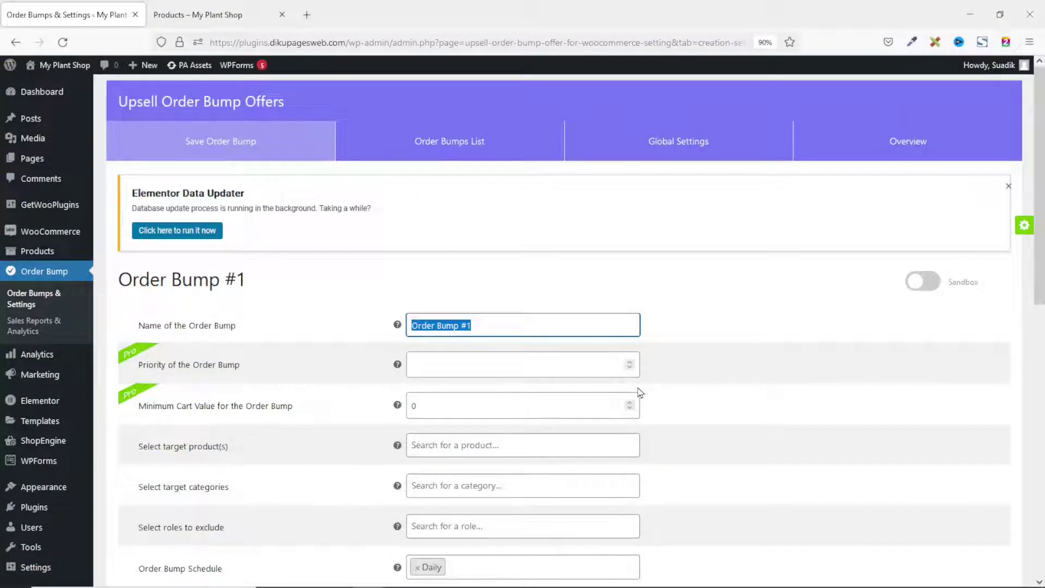
pyautogui.write('Bypass')
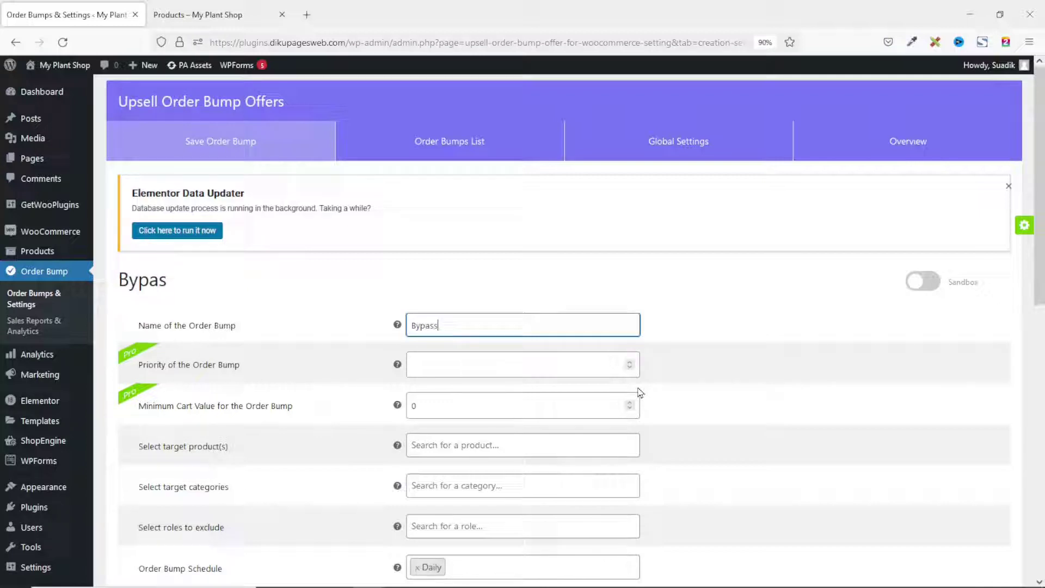
pyautogui.write(' seca')
pyautogui.write('teu')
pyautogui.press('BackSpace')
pyautogui.write('eur')
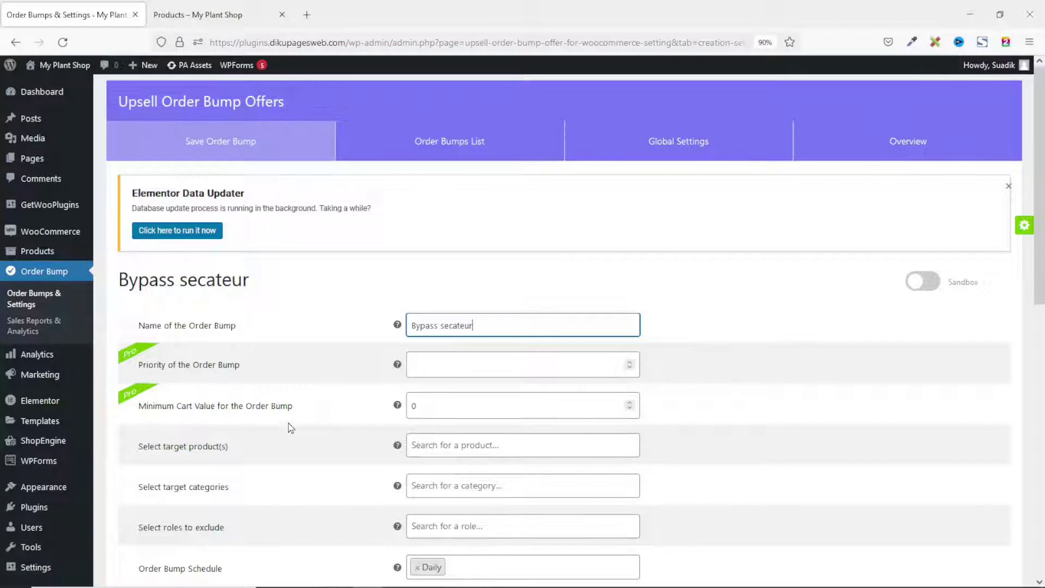
# Add Alocasia Regal Shield and Aralia Ming as target products, checking the Shop page for the product names
pyautogui.click(471, 448)
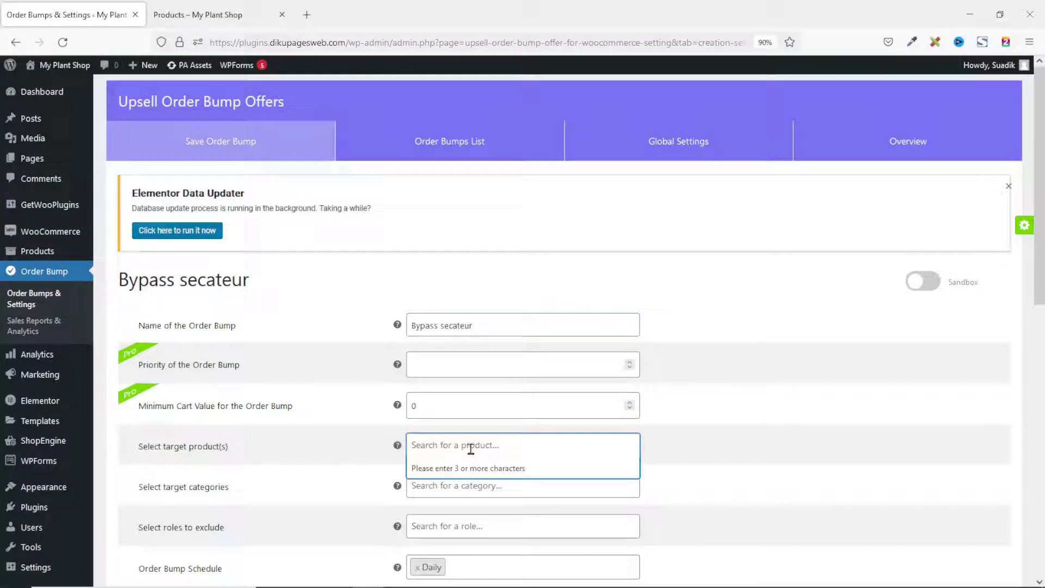
pyautogui.click(204, 12)
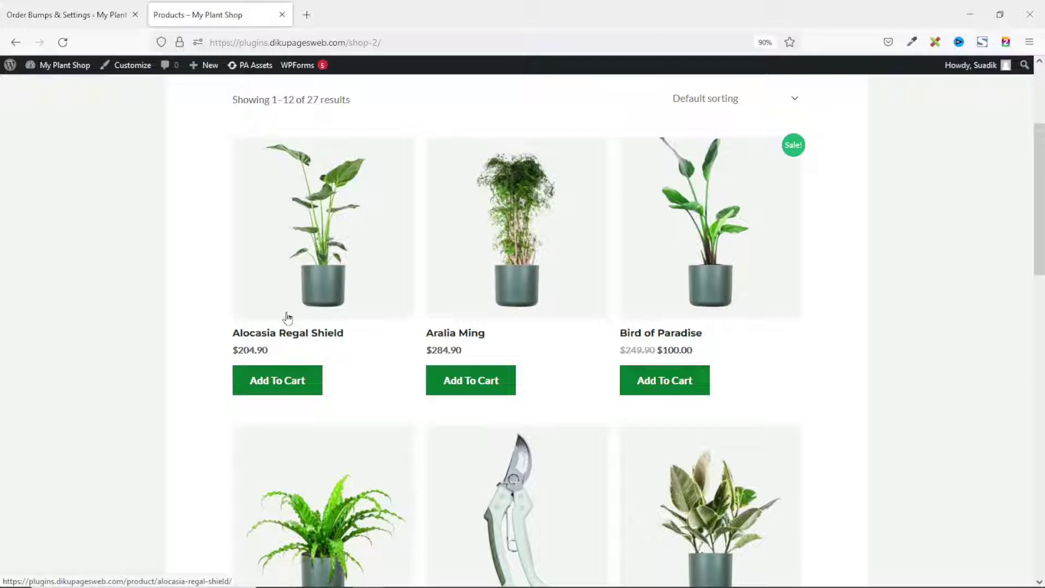
pyautogui.click(58, 14)
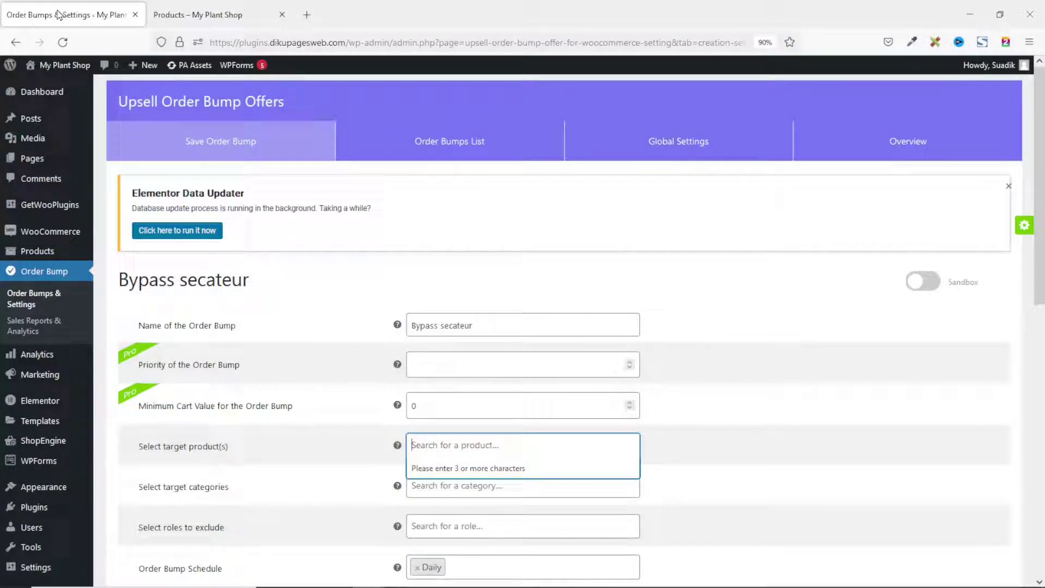
pyautogui.write('alo')
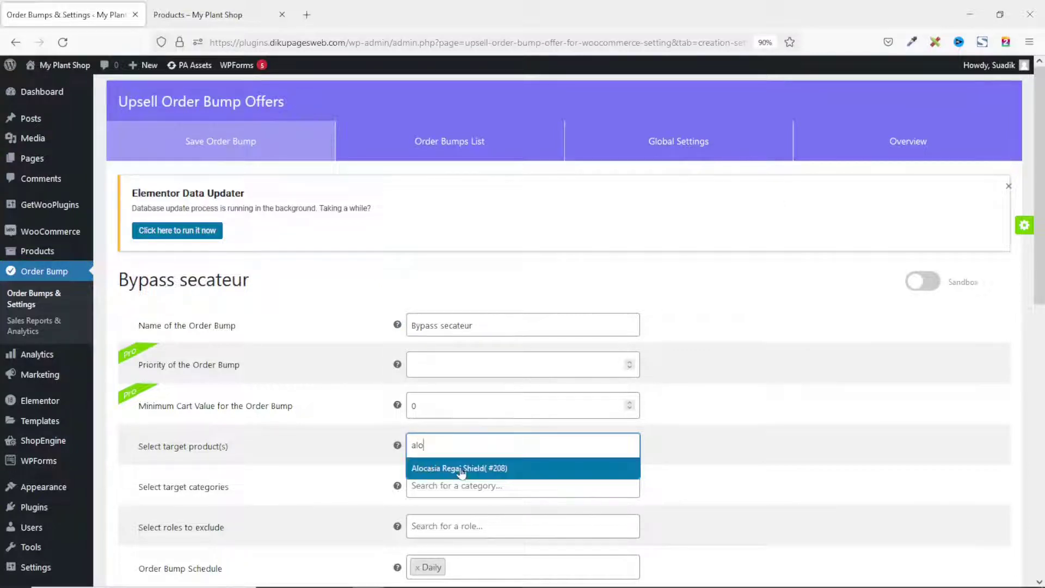
pyautogui.click(474, 469)
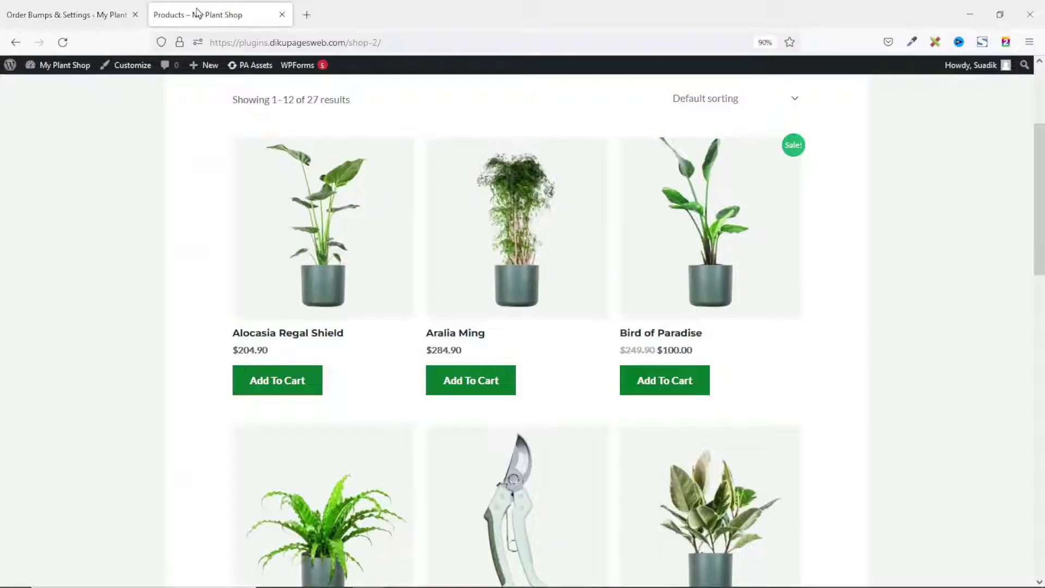
pyautogui.click(199, 14)
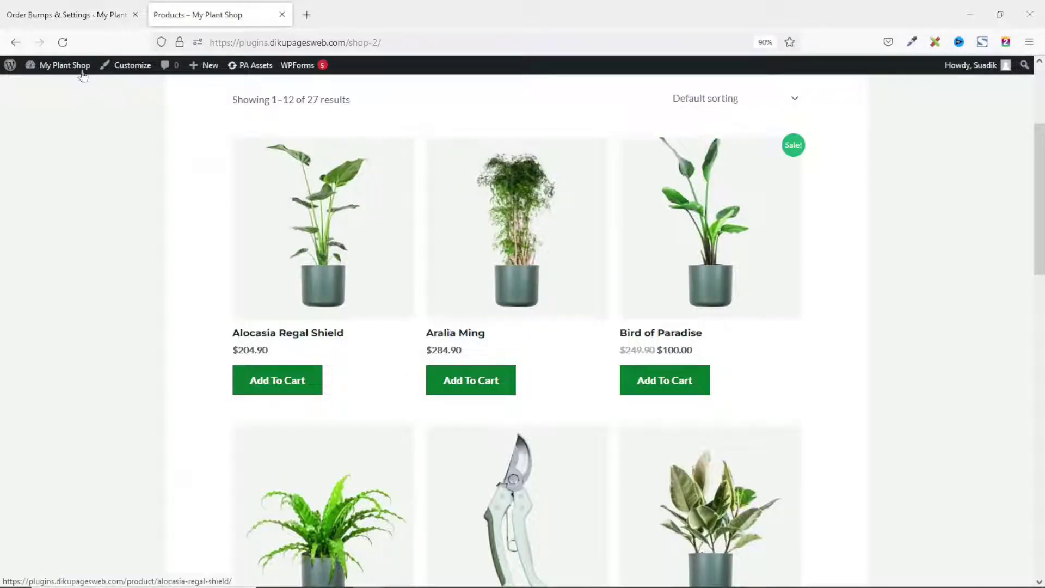
pyautogui.click(76, 9)
pyautogui.write('ara')
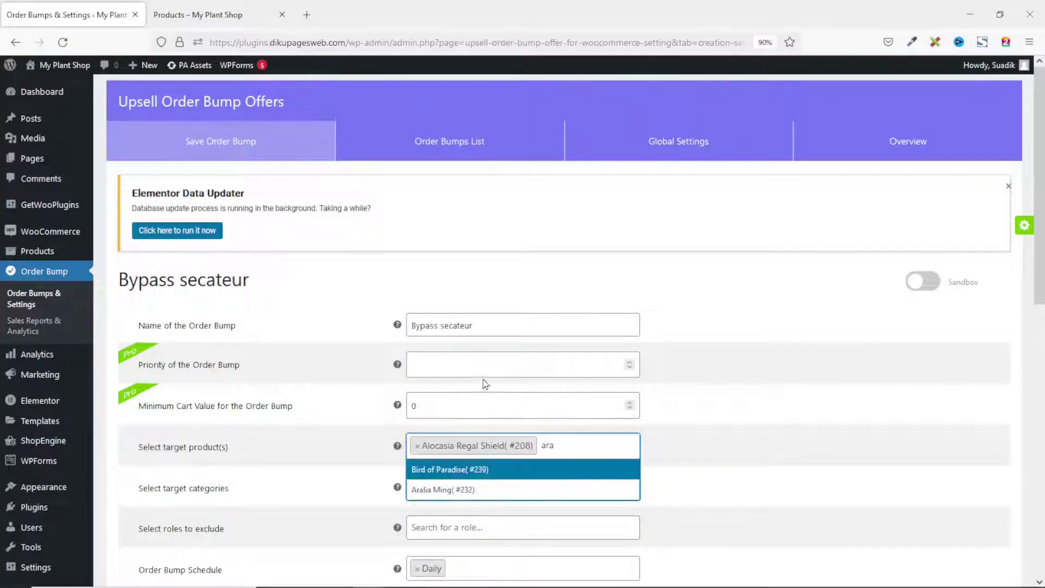
pyautogui.click(433, 491)
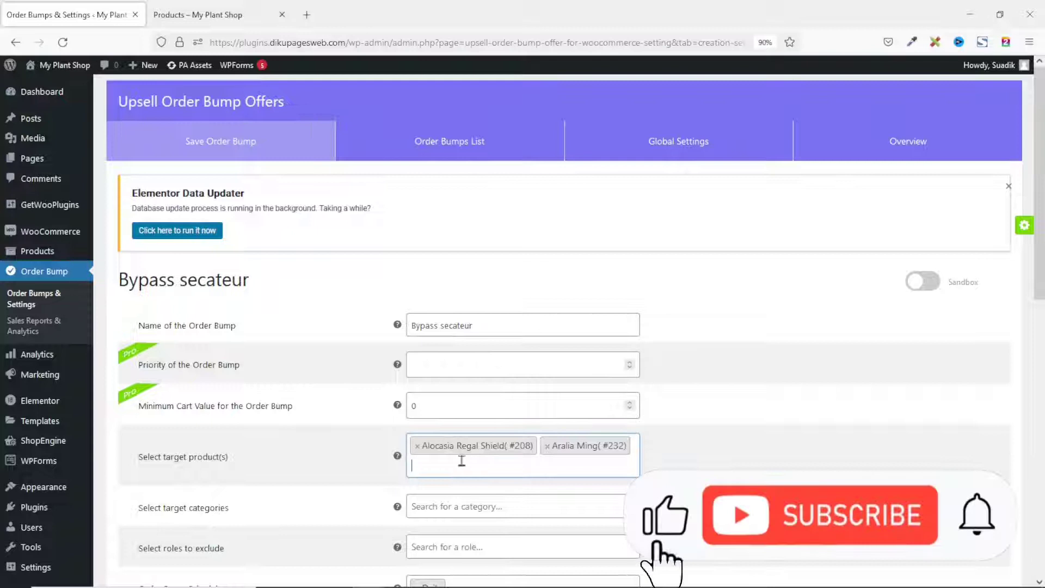
# Add Large Plants and Medium Plants as target categories, checking the category names in the store's Shop menu
pyautogui.click(458, 506)
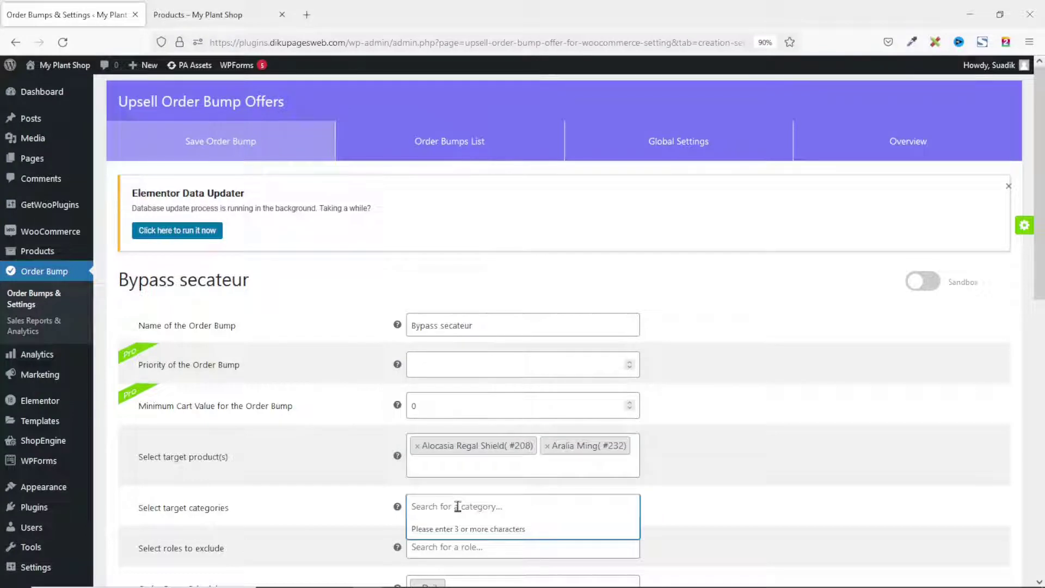
pyautogui.click(202, 21)
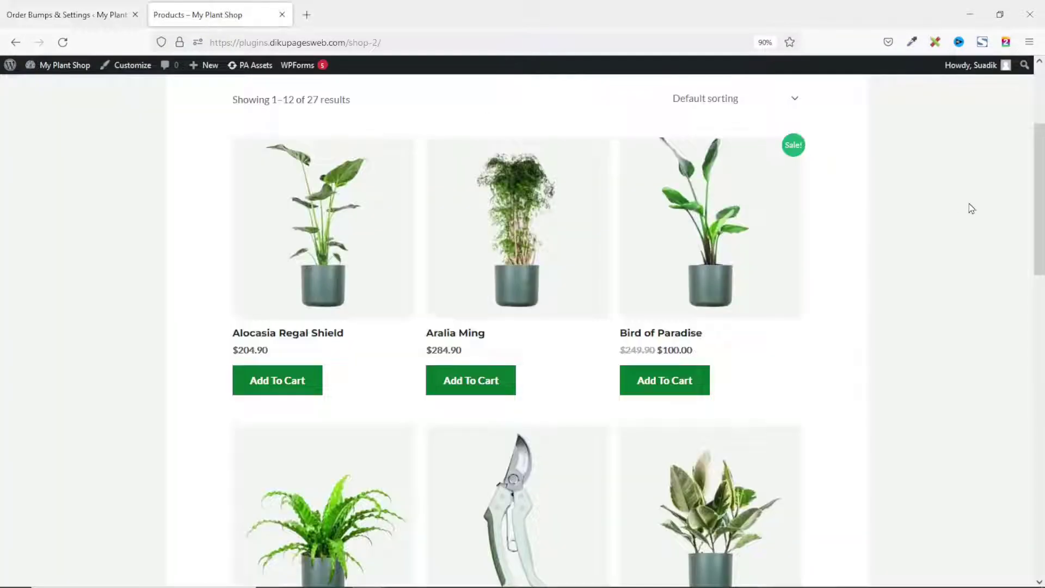
pyautogui.scroll(3, 971, 205)
pyautogui.moveTo(695, 112)
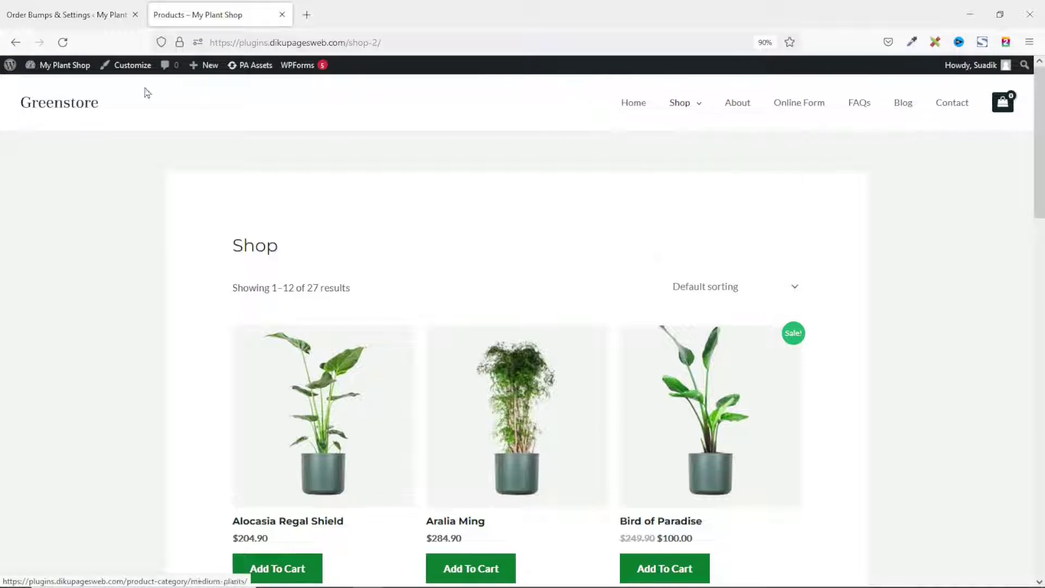
pyautogui.click(65, 15)
pyautogui.write('lar')
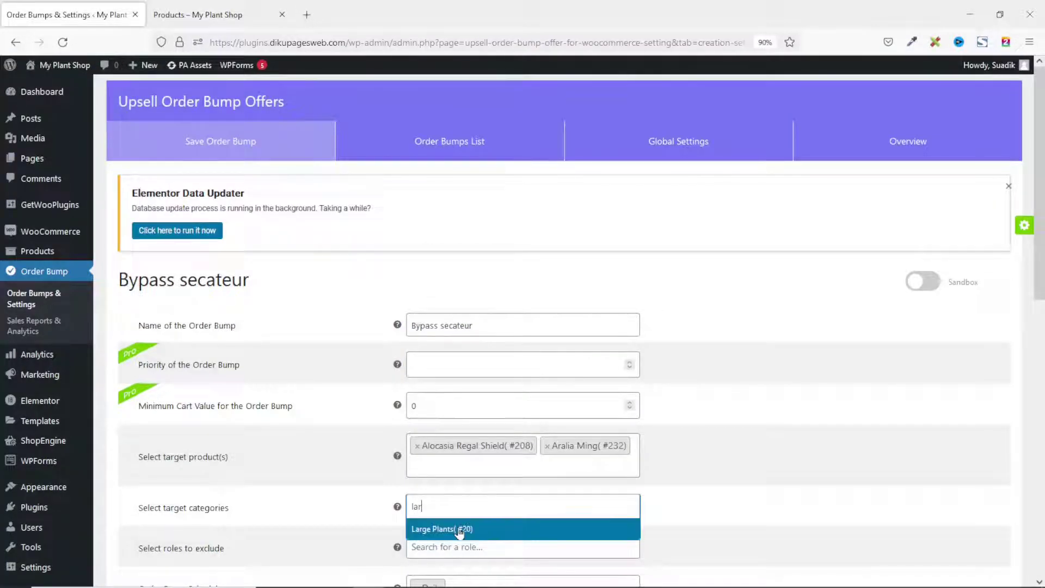
pyautogui.click(460, 529)
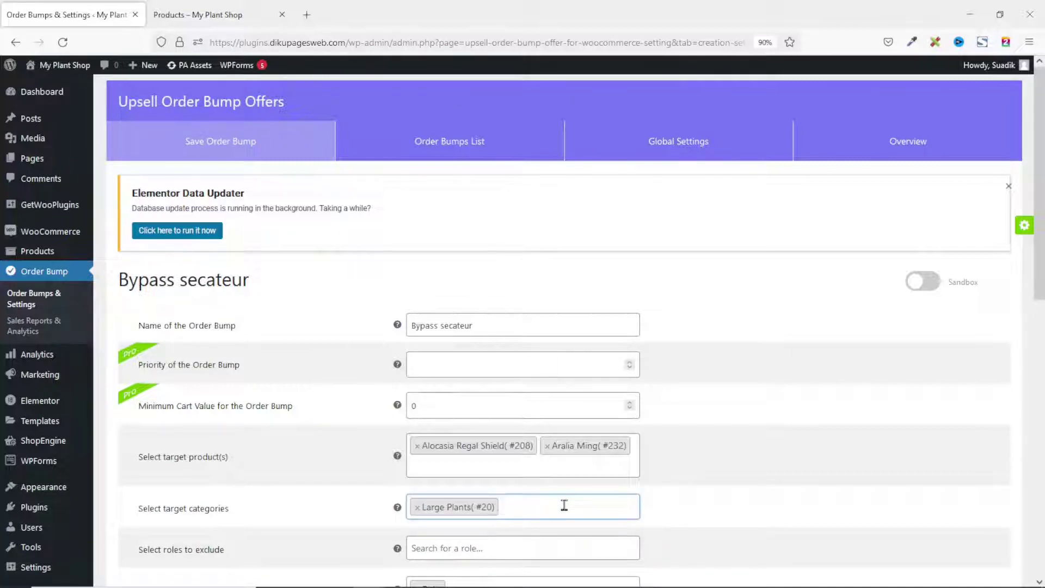
pyautogui.write('med')
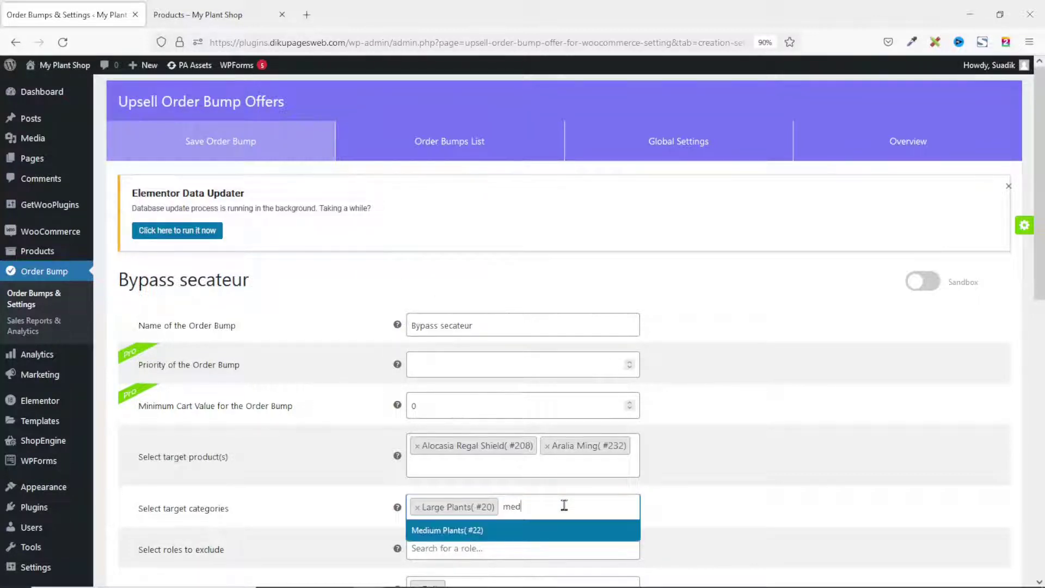
pyautogui.click(453, 531)
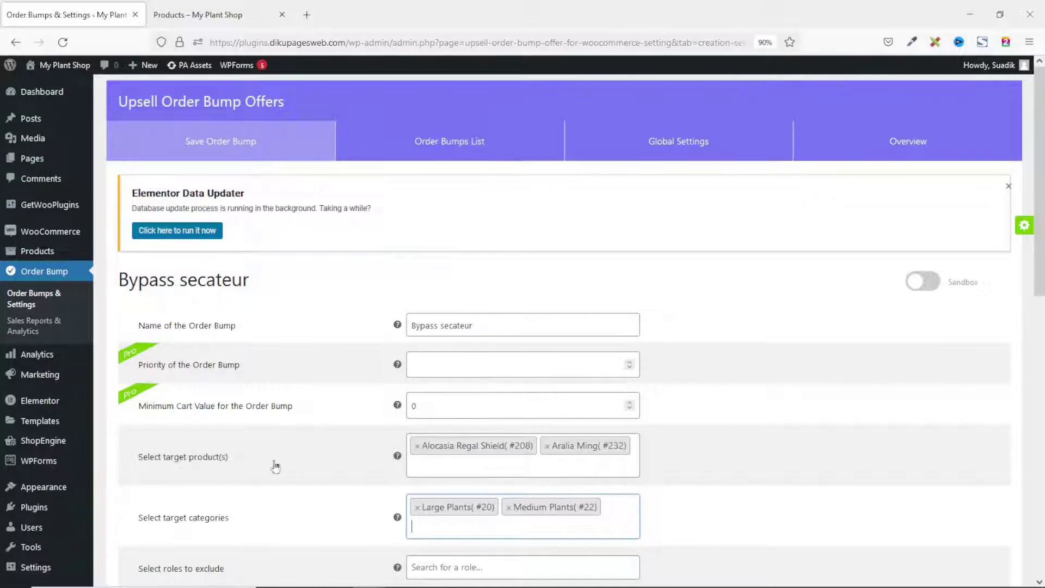
# Remove Large Plants and Medium Plants from the target categories
pyautogui.click(418, 507)
pyautogui.click(417, 508)
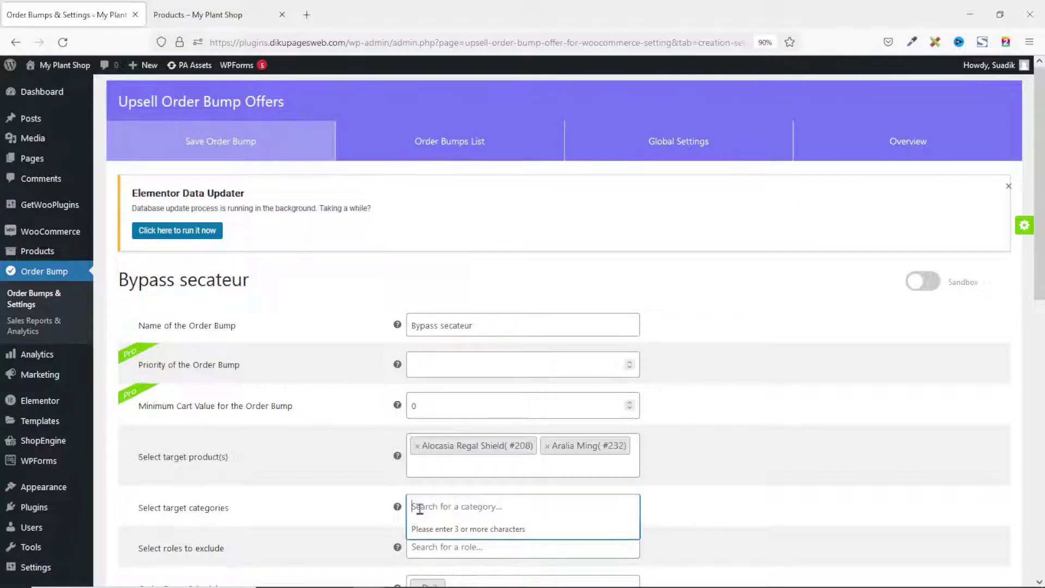
pyautogui.scroll(-2, 329, 469)
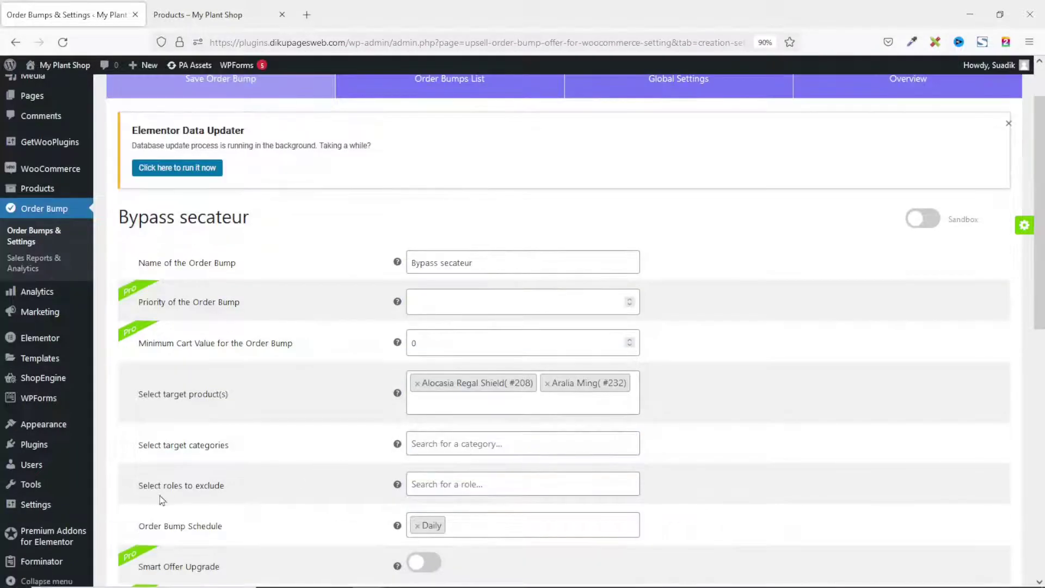
# Exclude the Contributor role from the order bump, and remove that exclusion again
pyautogui.click(440, 486)
pyautogui.scroll(-3, 480, 388)
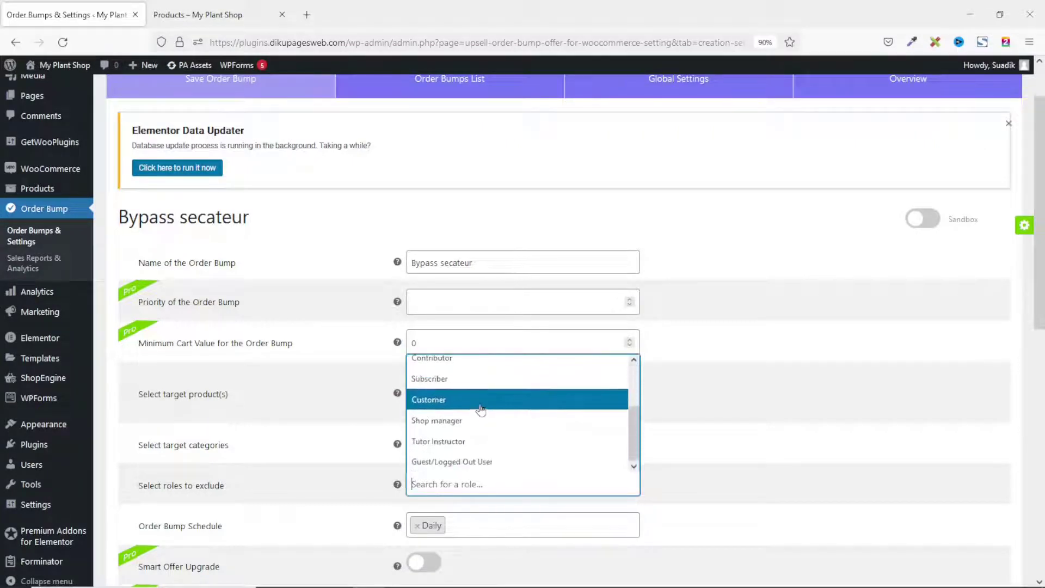
pyautogui.scroll(3, 483, 423)
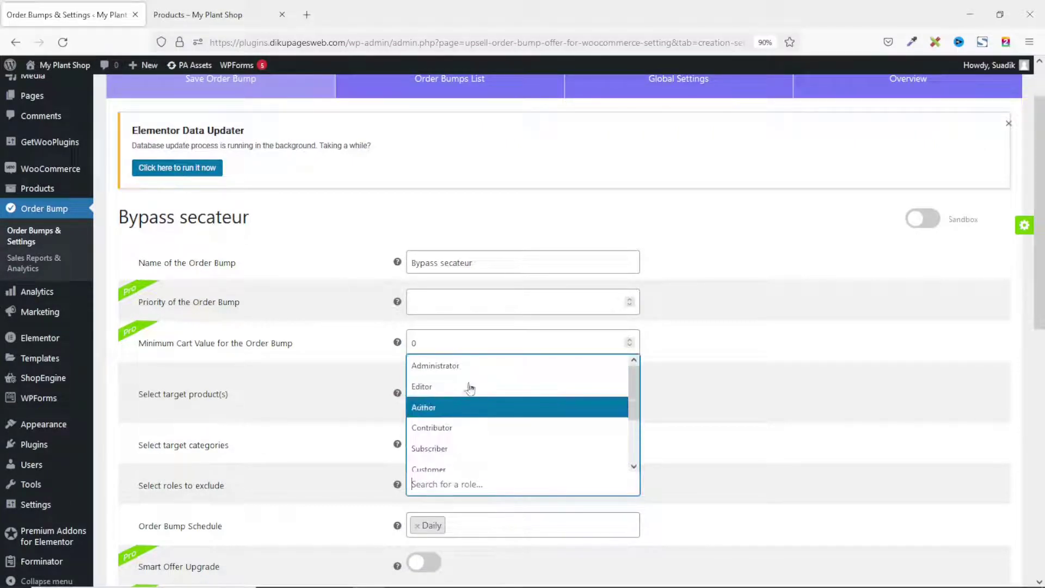
pyautogui.click(450, 427)
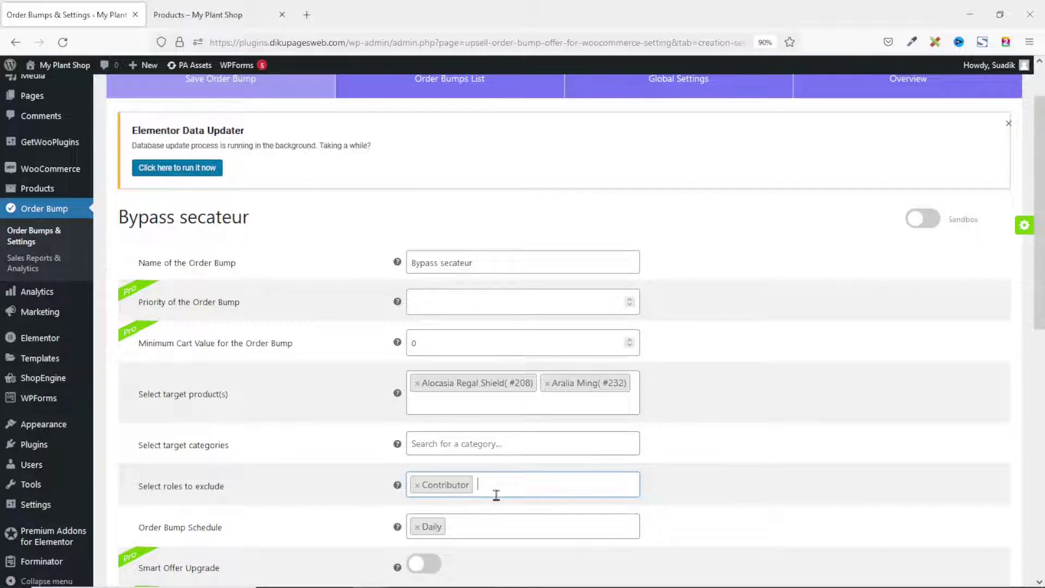
pyautogui.click(417, 486)
pyautogui.click(363, 487)
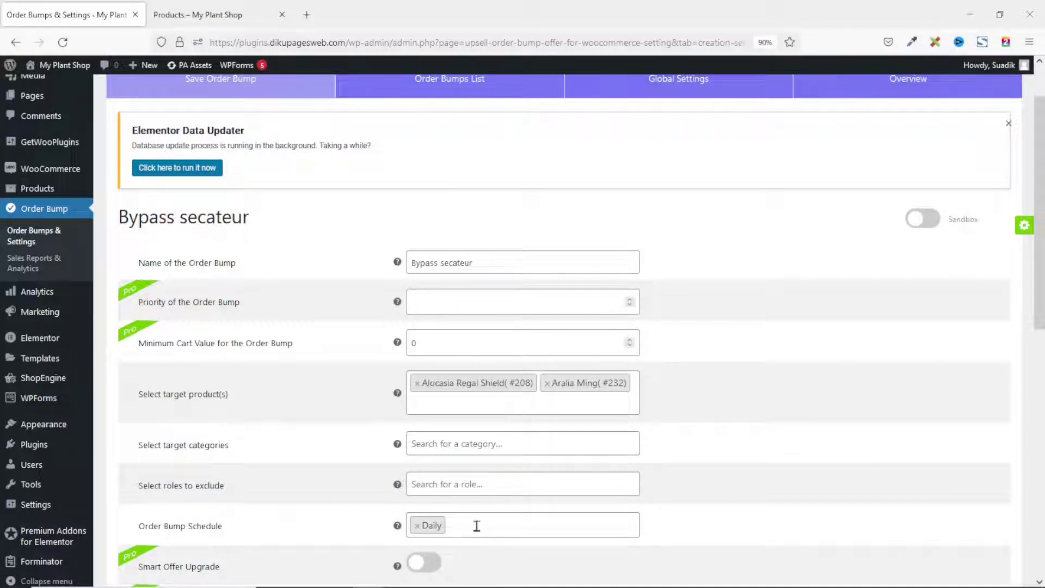
# Look through the Order Bump Schedule options and the remaining Pro settings down to the Offer Section
pyautogui.click(494, 525)
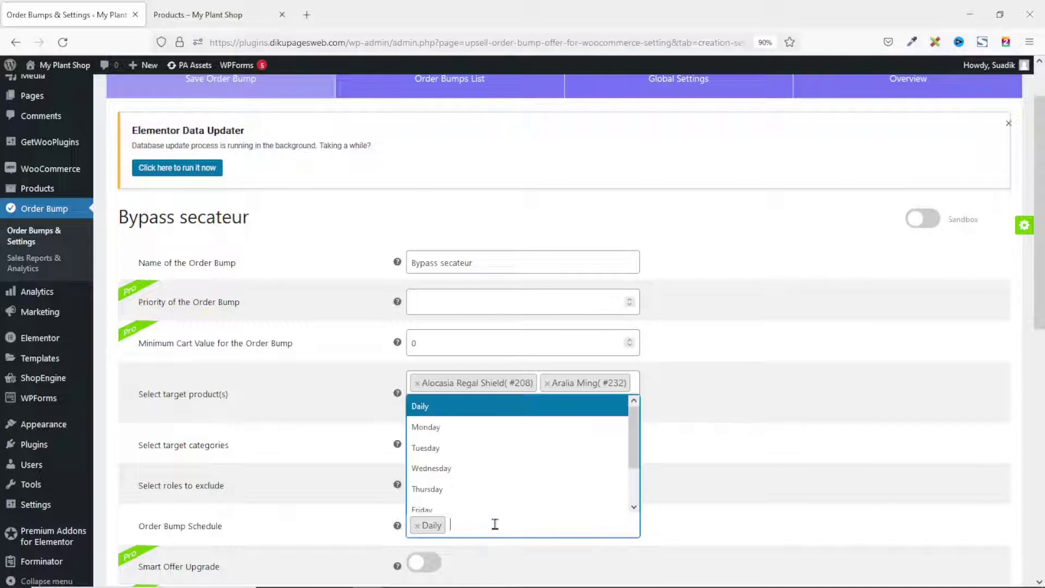
pyautogui.scroll(-1, 482, 443)
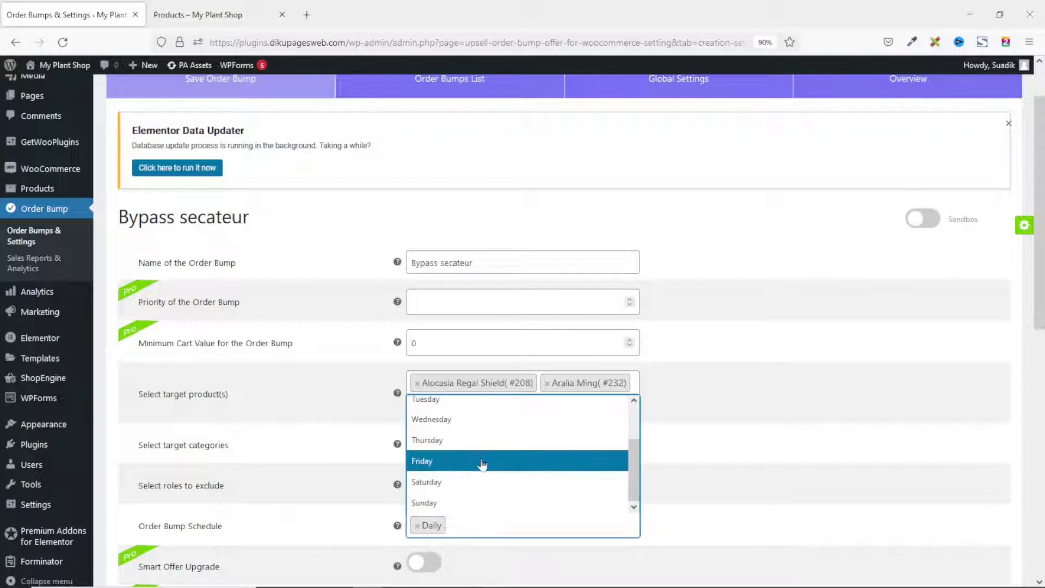
pyautogui.scroll(1, 488, 442)
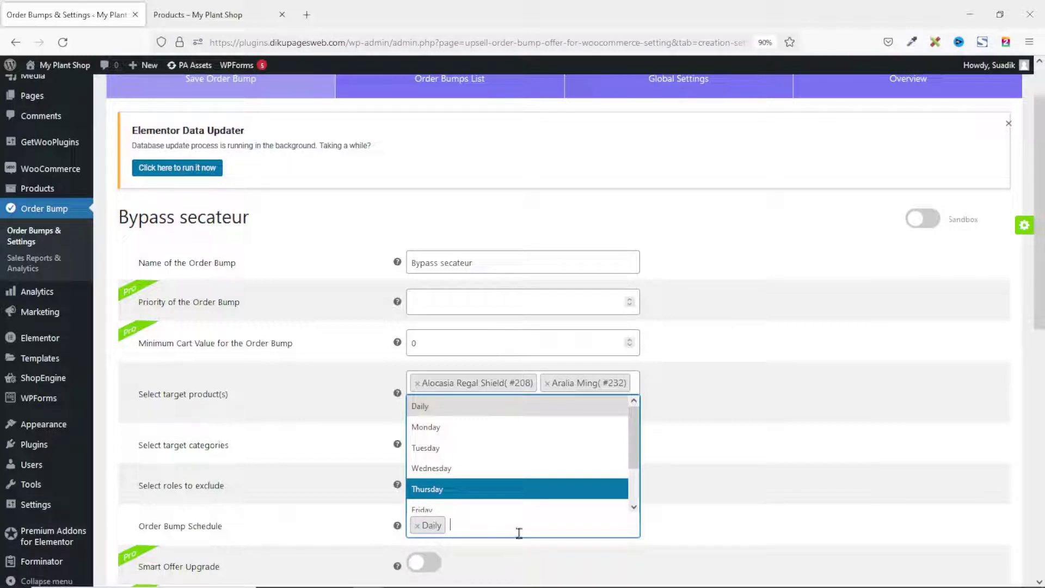
pyautogui.click(368, 532)
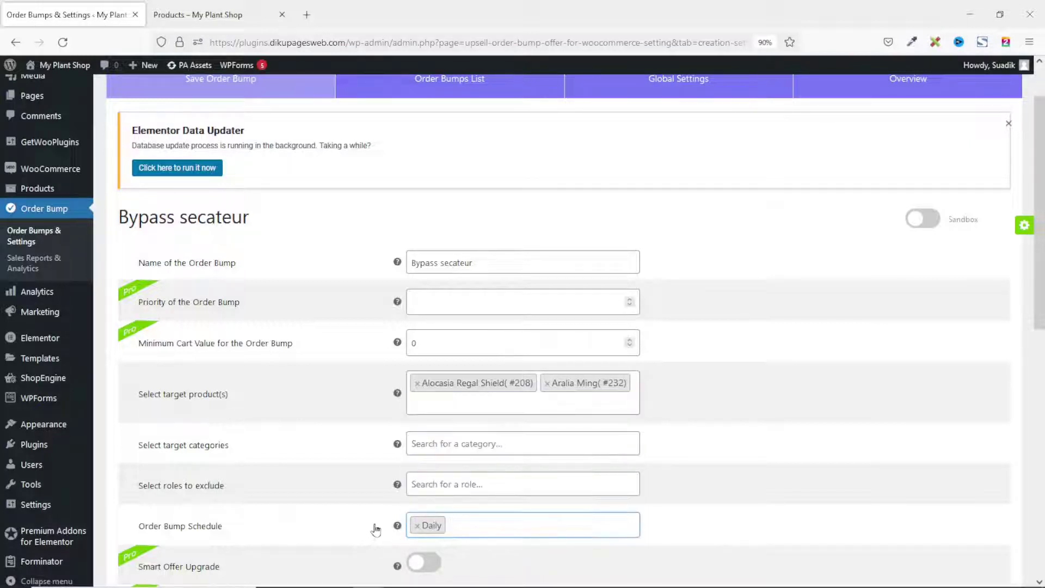
pyautogui.scroll(-7, 373, 531)
pyautogui.scroll(-2, 384, 530)
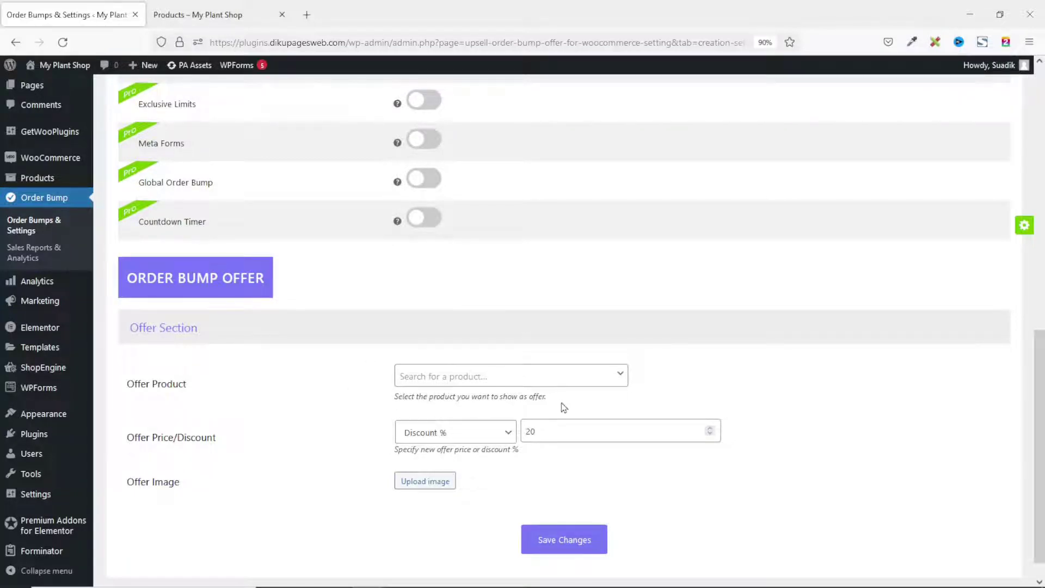
# Recheck the order bump's name, select Bypass Secateur (#688) as the offer product, and save the changes
pyautogui.scroll(10, 566, 403)
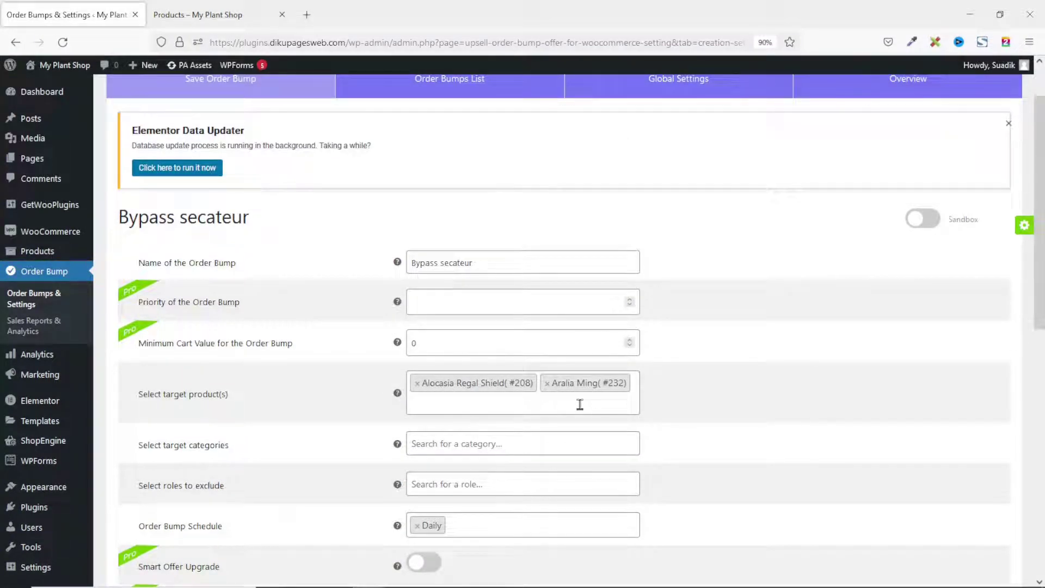
pyautogui.scroll(-2, 579, 403)
pyautogui.scroll(1, 578, 403)
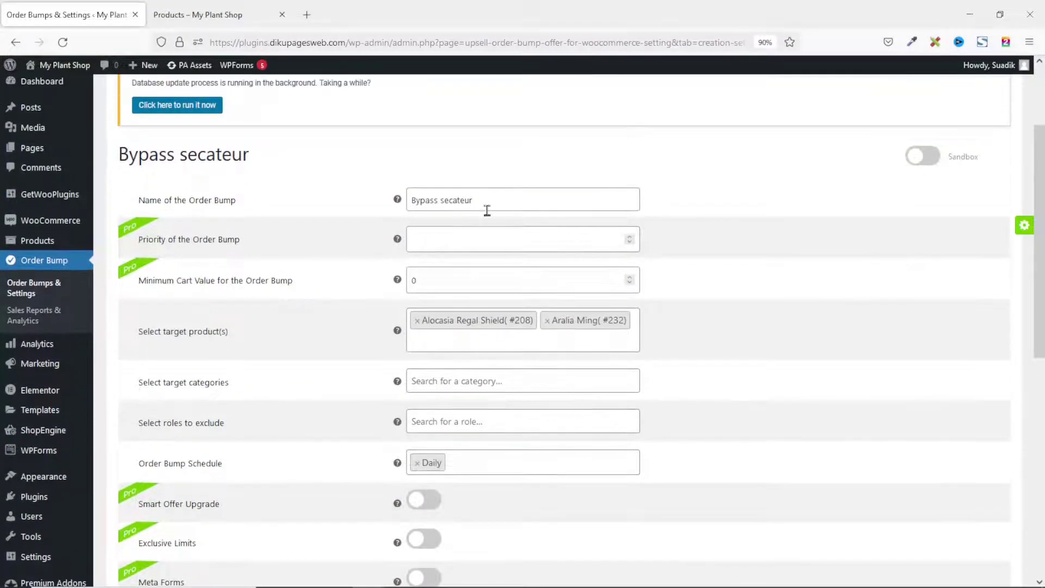
pyautogui.moveTo(501, 200); pyautogui.dragTo(393, 205)
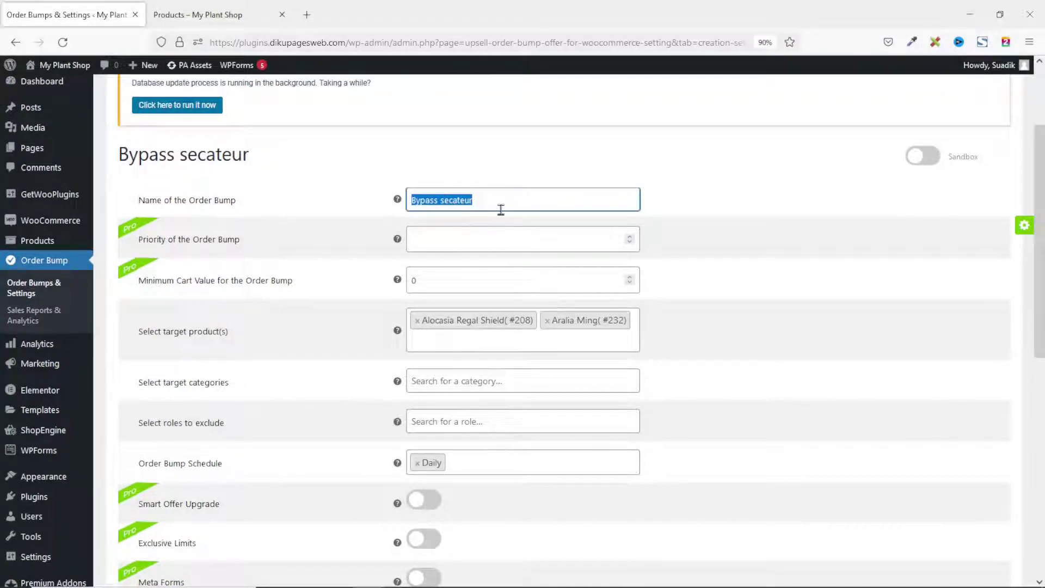
pyautogui.scroll(-8, 600, 473)
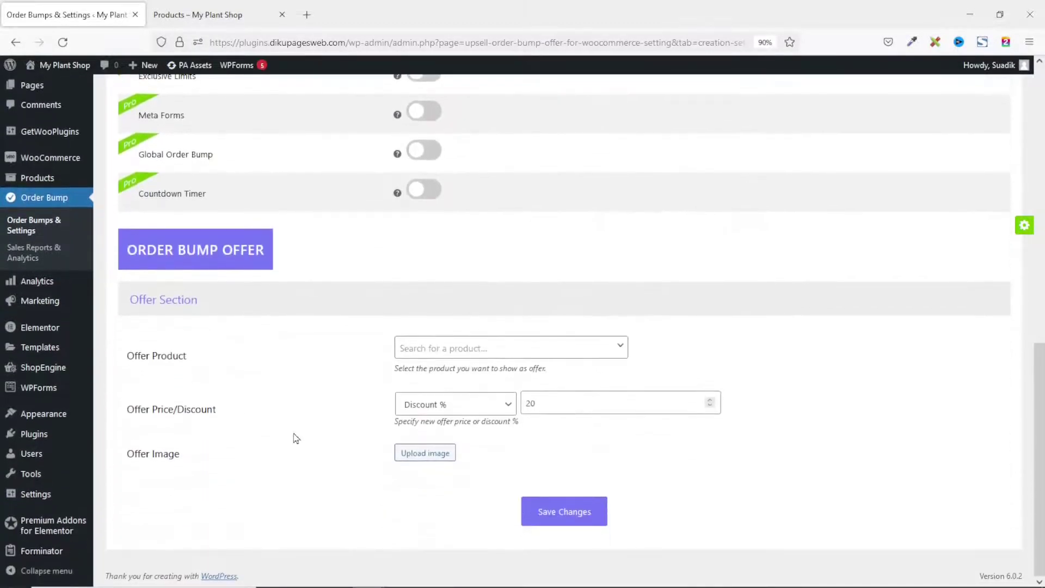
pyautogui.click(497, 355)
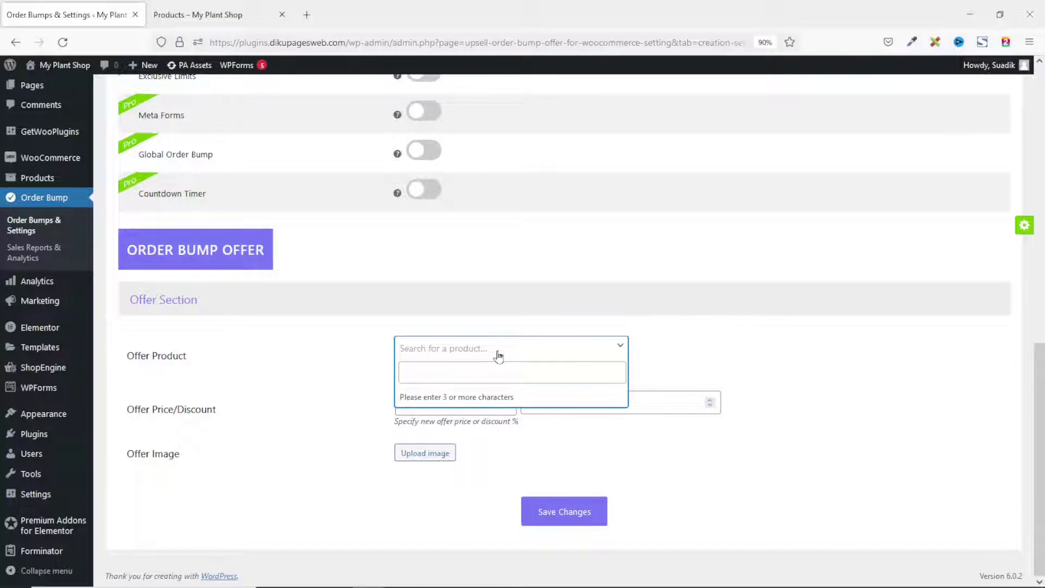
pyautogui.click(472, 372)
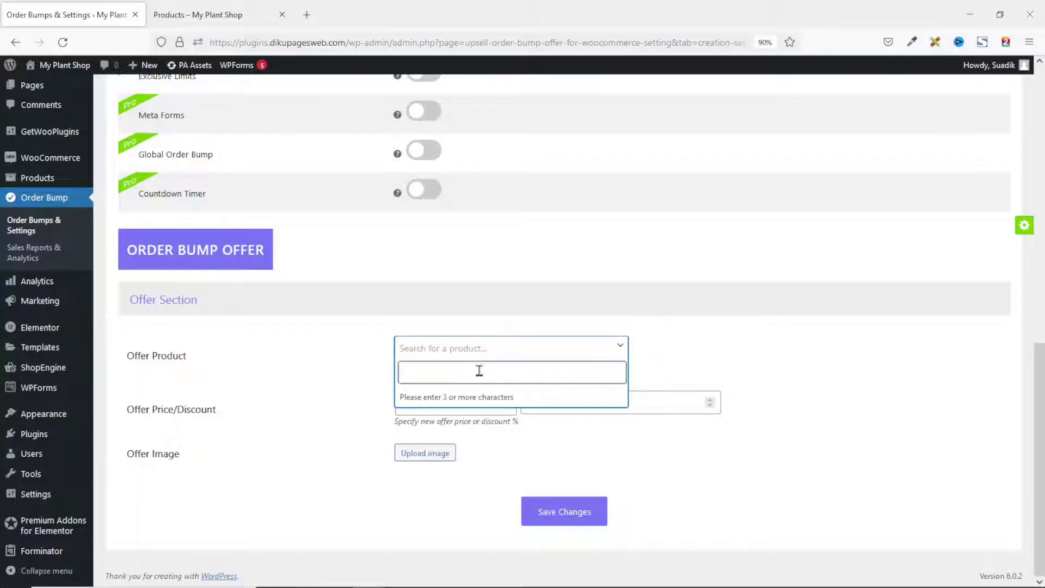
pyautogui.write('byp')
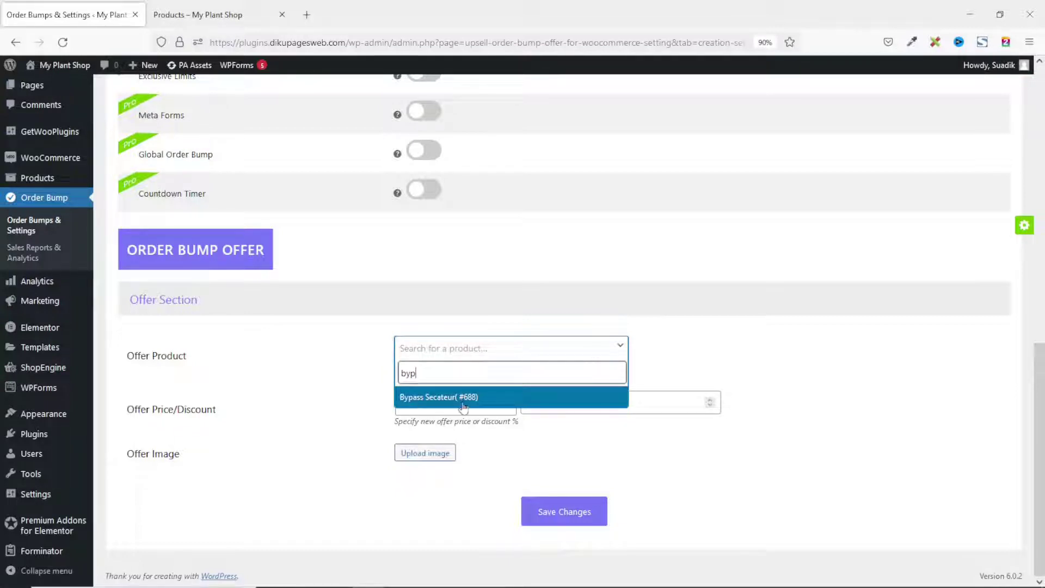
pyautogui.click(462, 402)
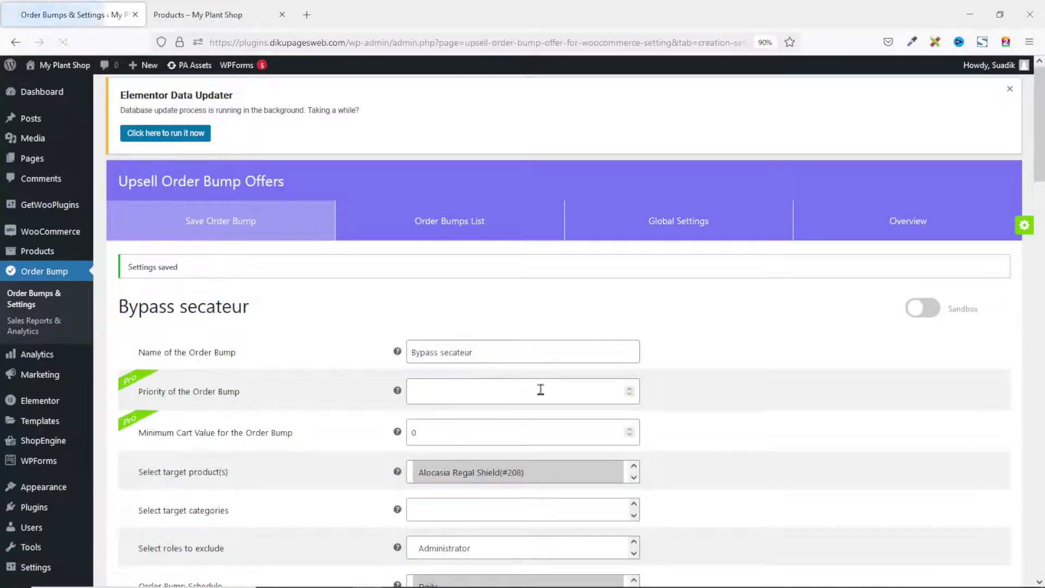
# Choose Discount % as the offer price type for the Bypass Secateur offer
pyautogui.scroll(-12, 541, 390)
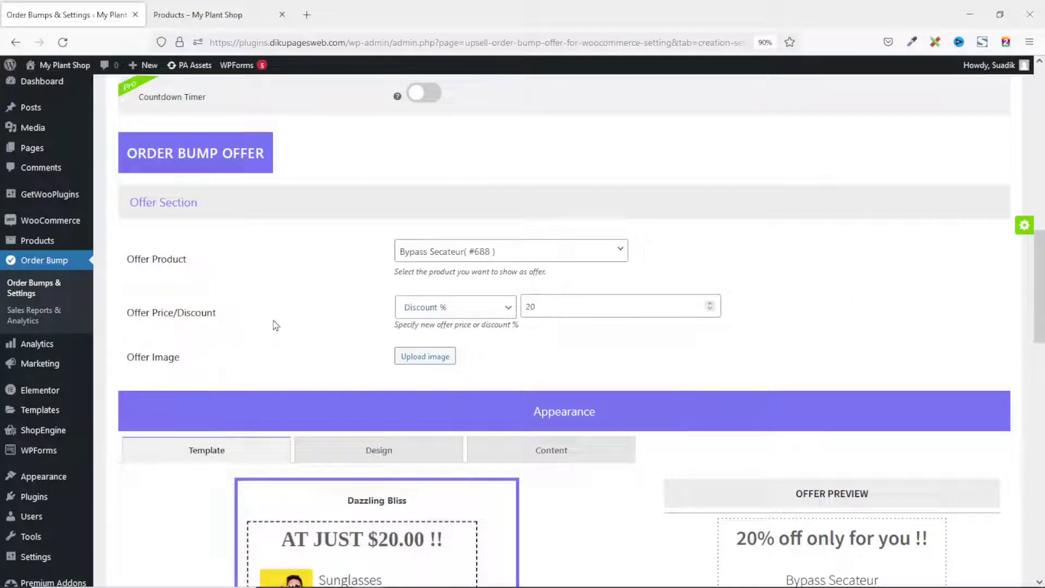
pyautogui.click(495, 309)
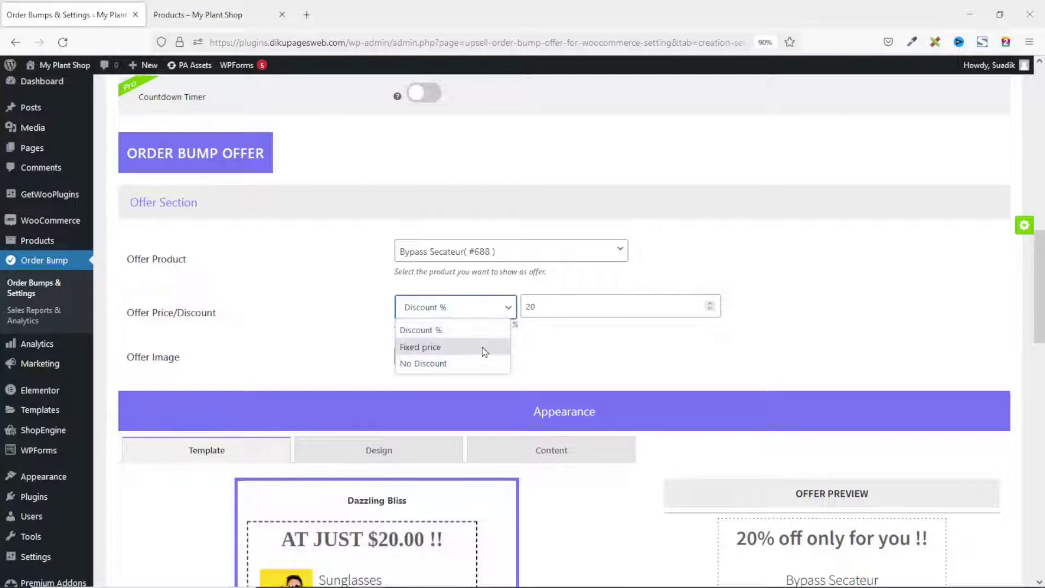
pyautogui.click(440, 331)
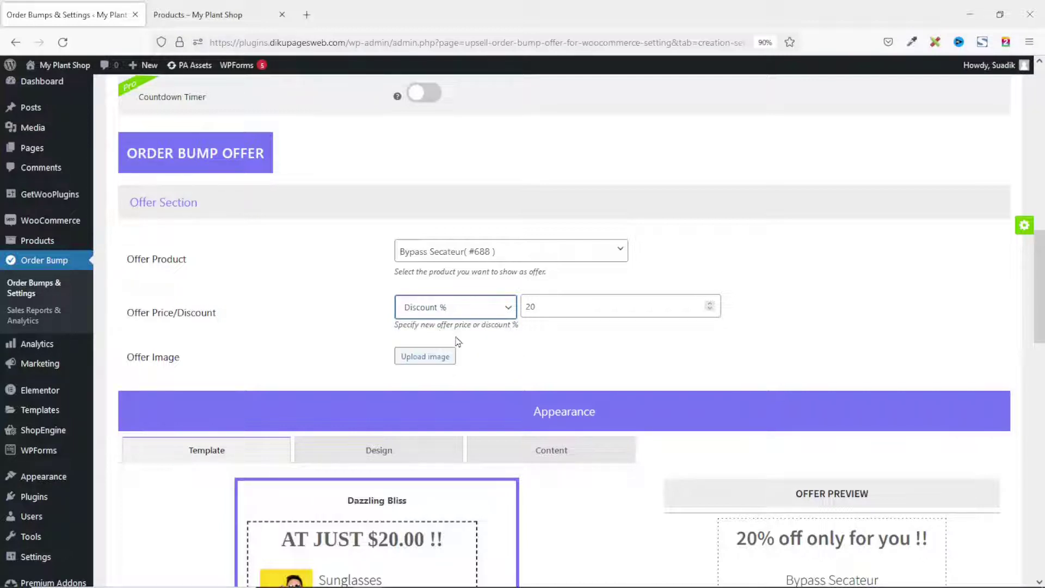
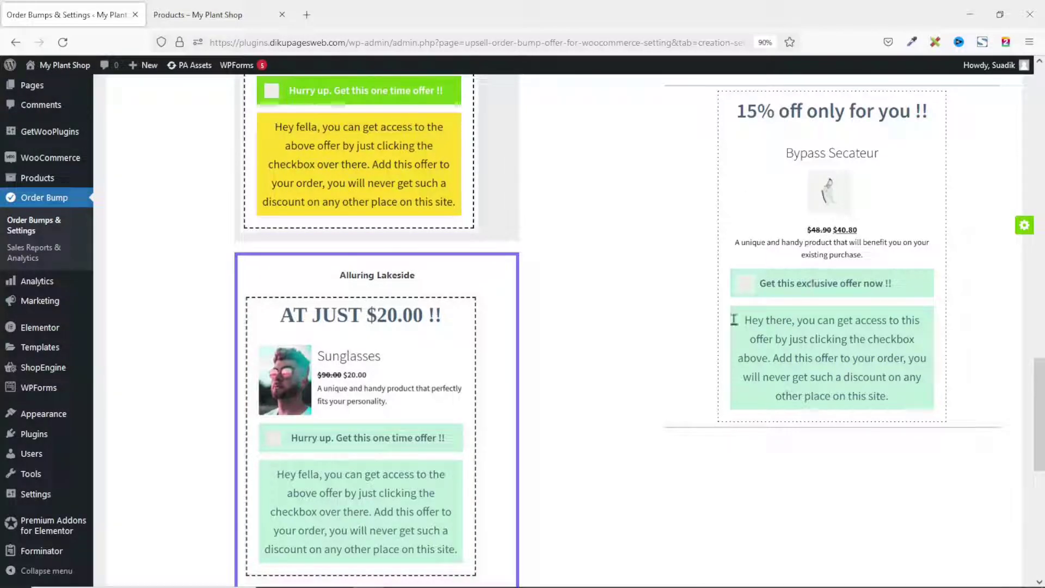
# Set the Bump Offer Box border type to Solid in the design settings and check its border color choices
pyautogui.scroll(8, 598, 344)
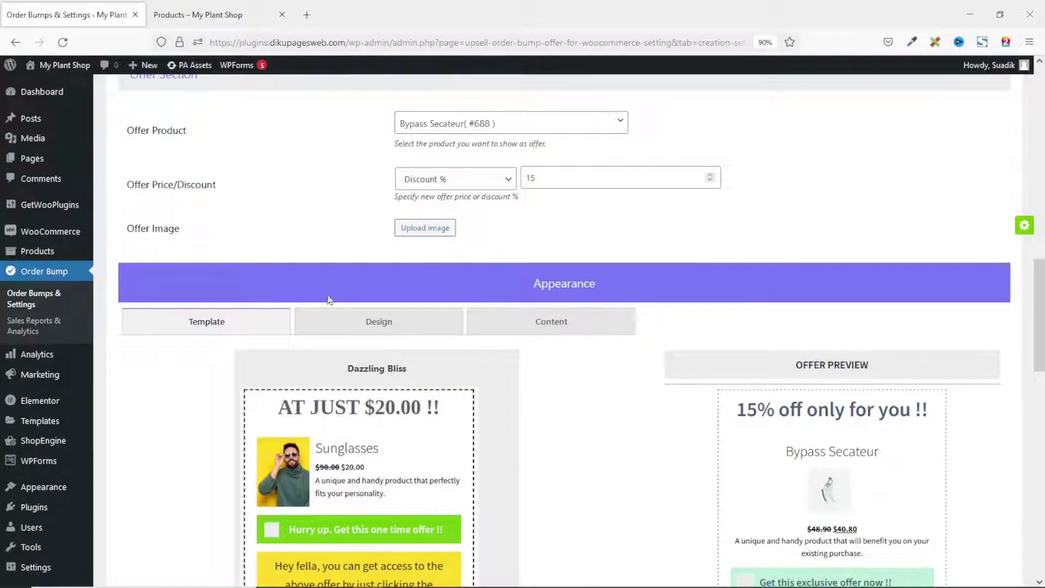
pyautogui.click(370, 327)
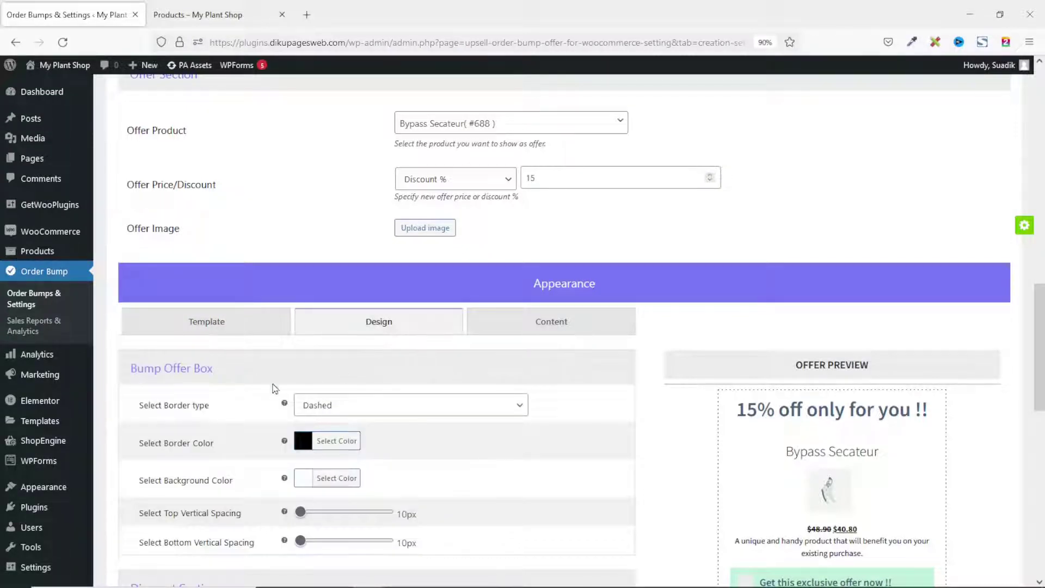
pyautogui.click(375, 415)
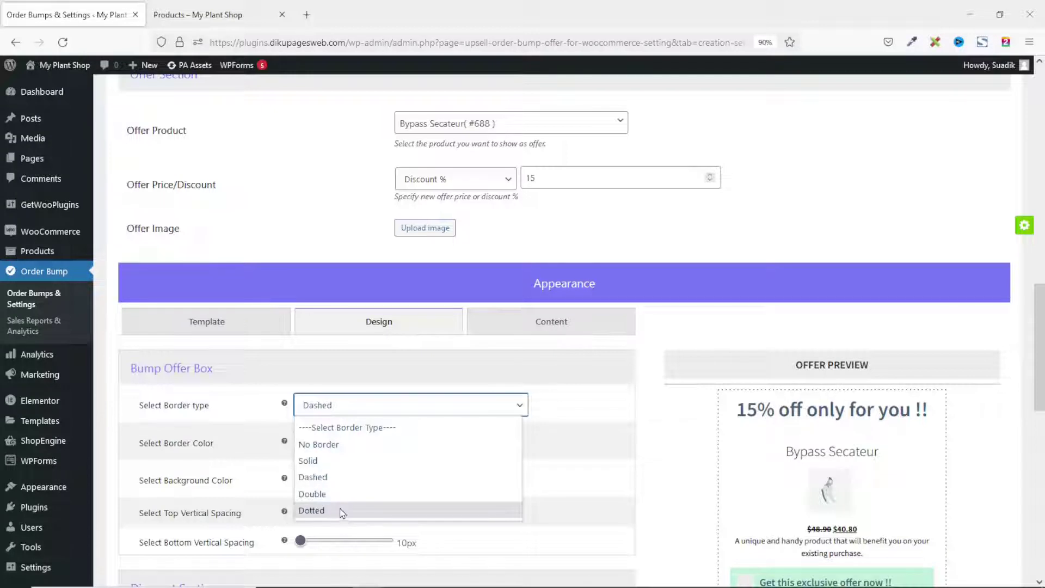
pyautogui.click(345, 461)
pyautogui.scroll(-3, 384, 398)
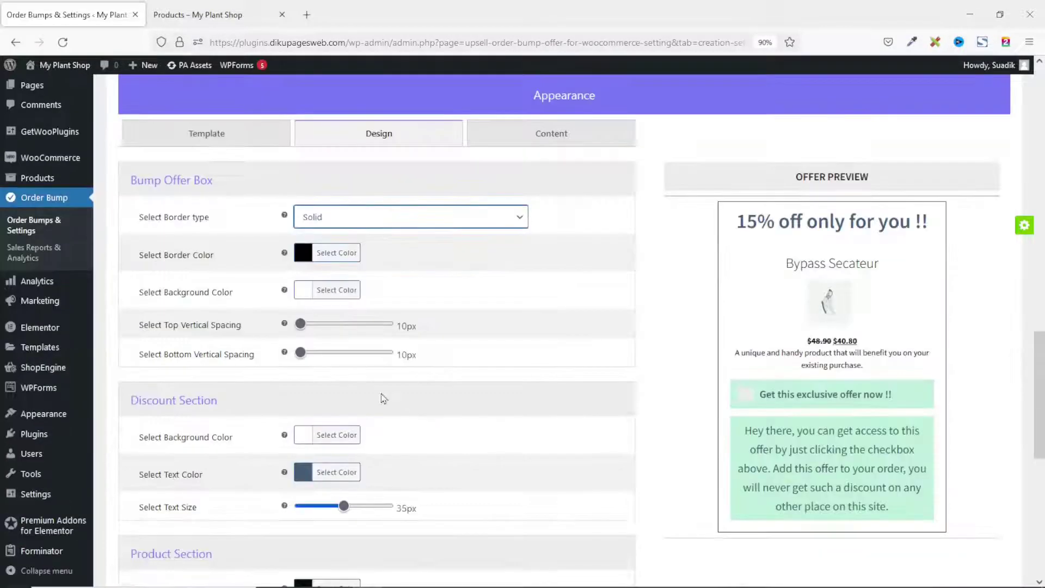
pyautogui.click(302, 252)
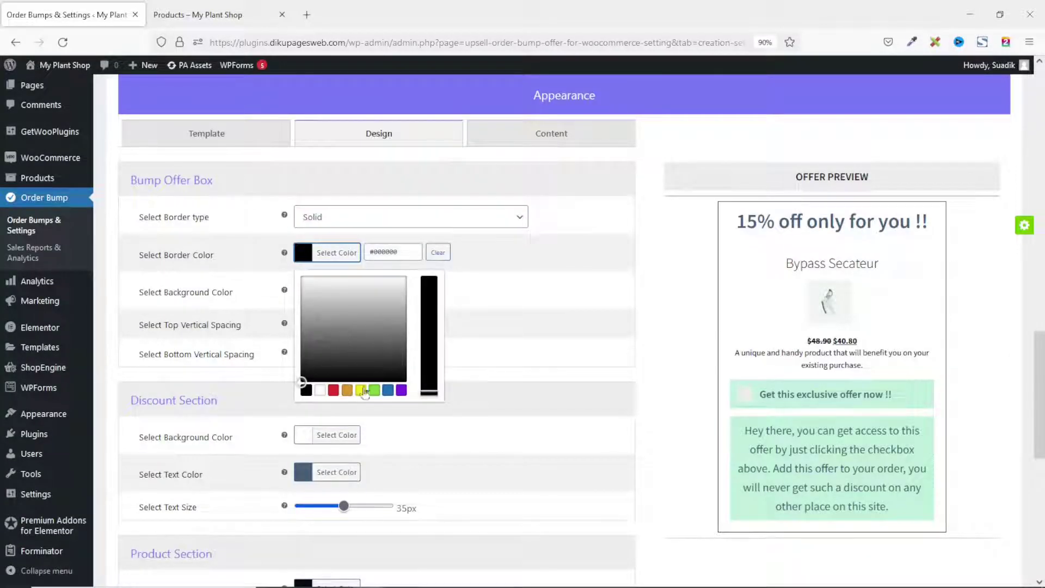
pyautogui.click(513, 343)
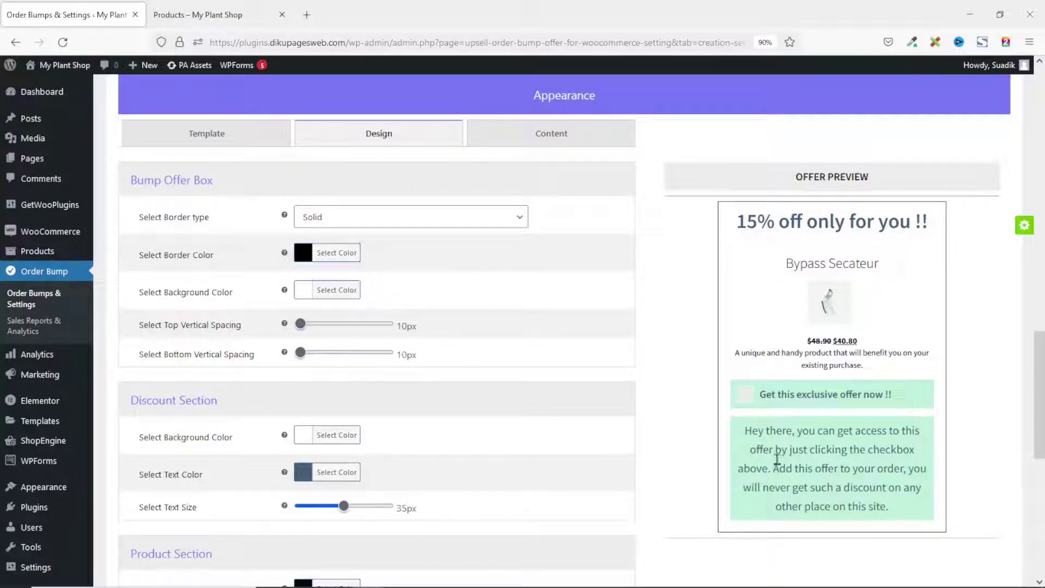
# Set the Accept Offer Section's background color to #1bae70 and its text color to white
pyautogui.scroll(-5, 541, 377)
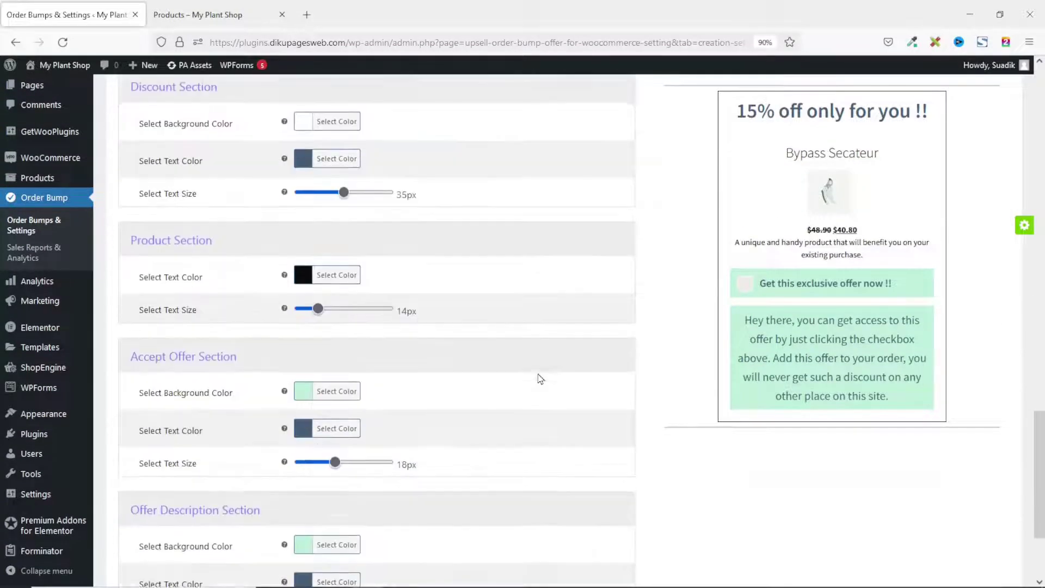
pyautogui.scroll(-1, 540, 378)
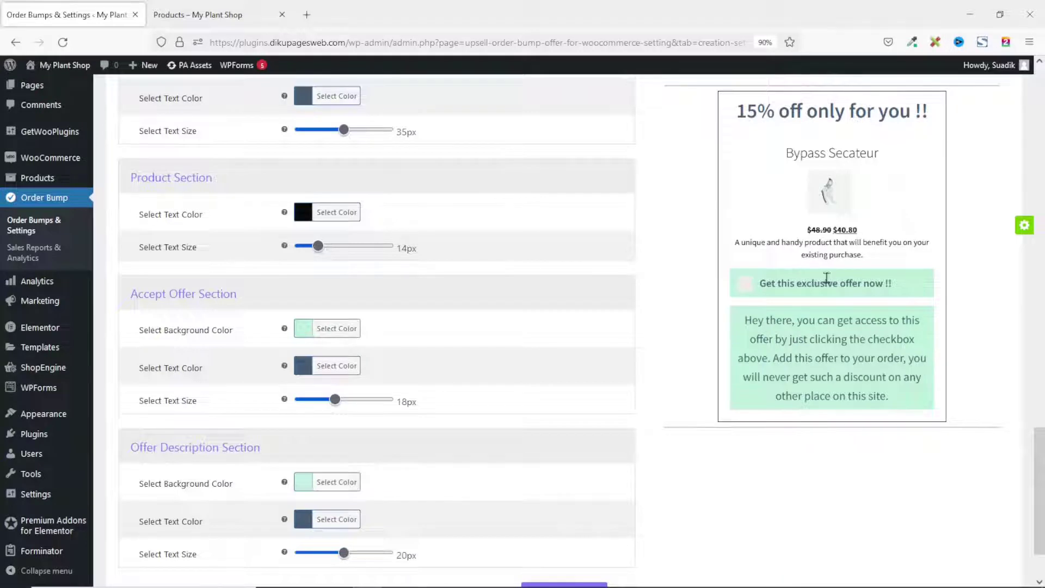
pyautogui.click(303, 331)
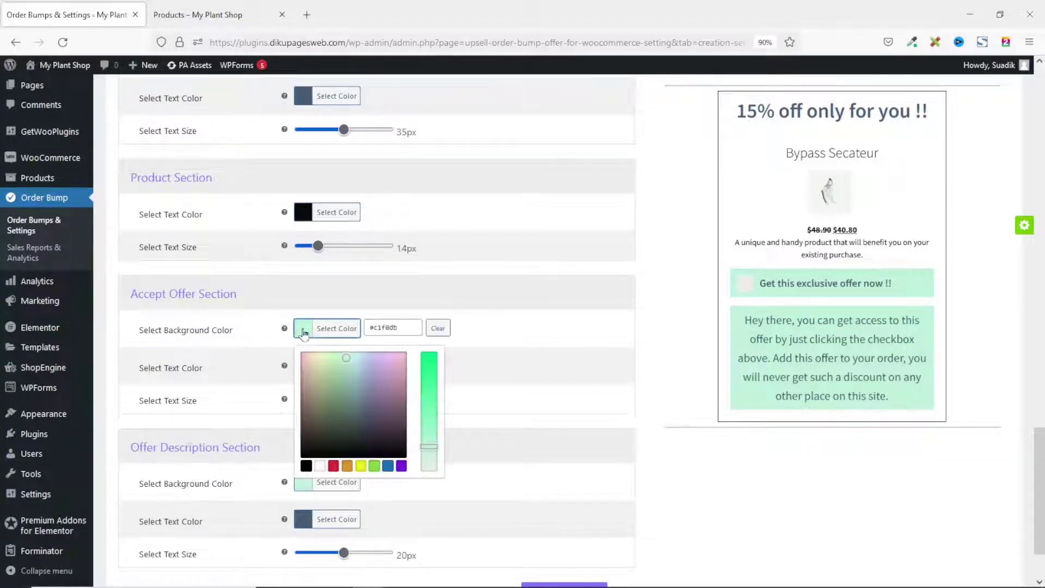
pyautogui.doubleClick(392, 328)
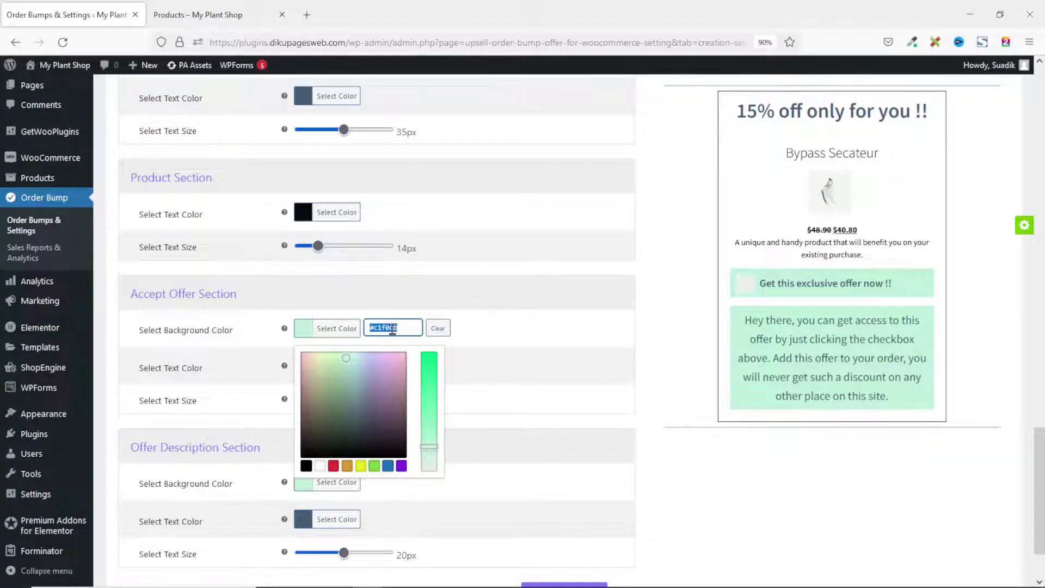
pyautogui.write('#1bae70')
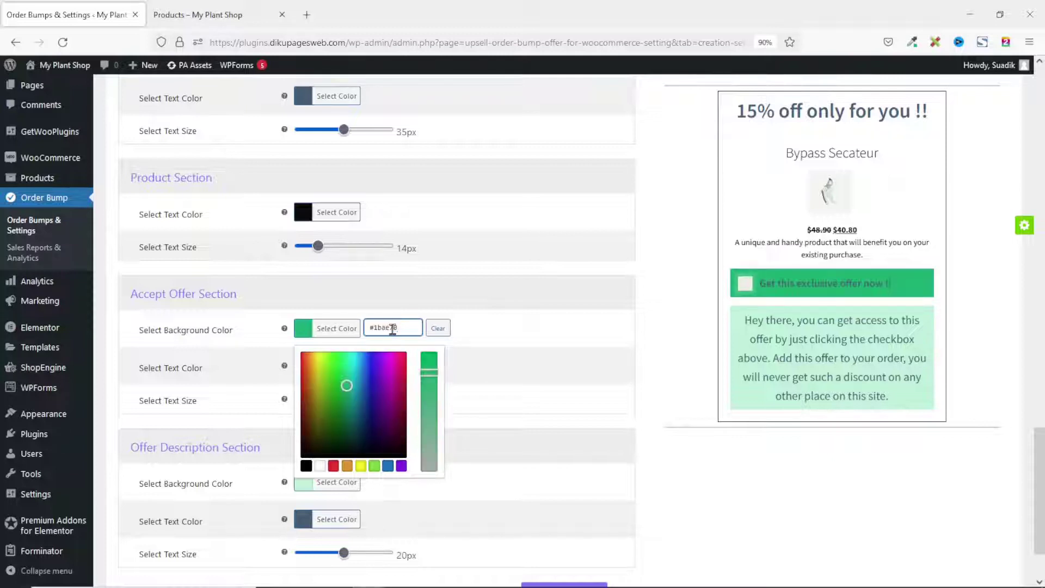
pyautogui.click(528, 333)
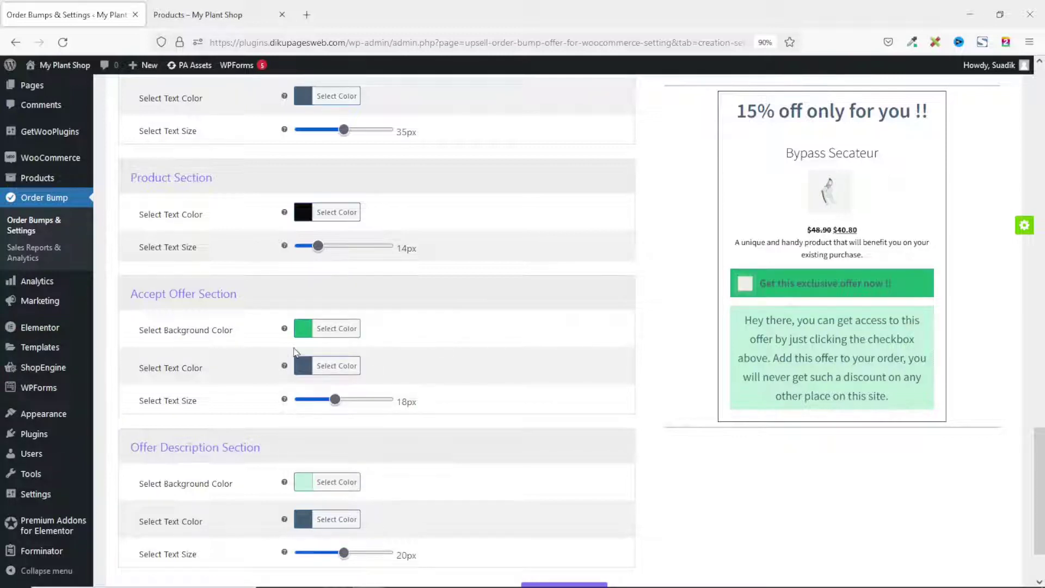
pyautogui.click(299, 369)
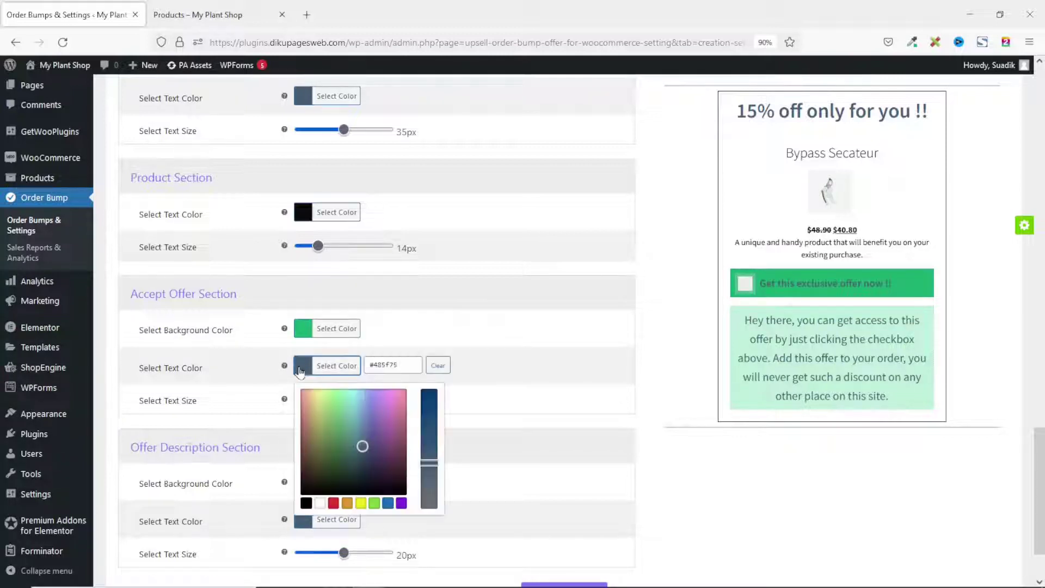
pyautogui.click(325, 502)
pyautogui.click(532, 369)
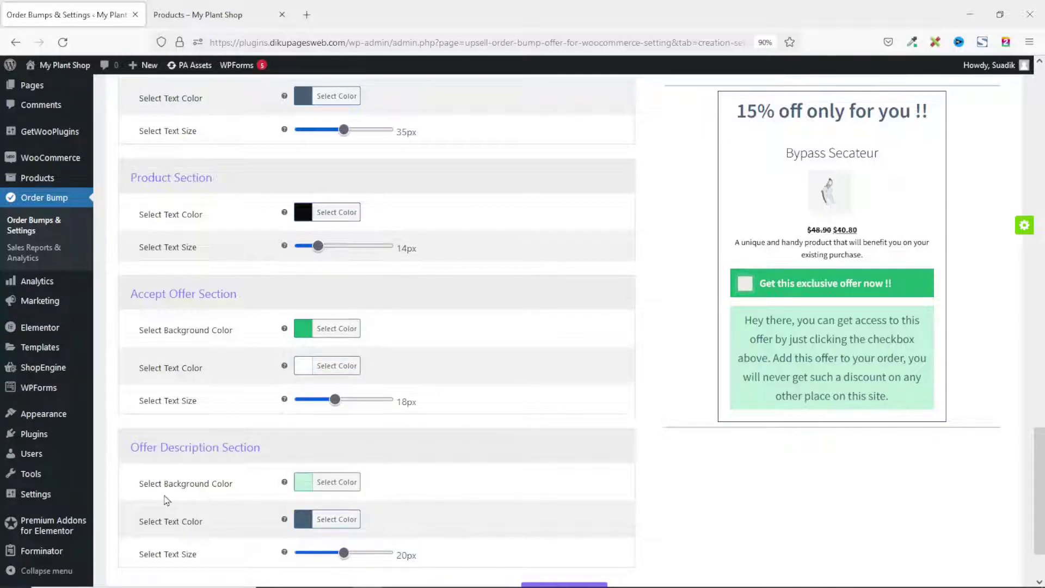
# Give the Offer Description Section the same #1bae70 background with white #ffffff text, and save the changes
pyautogui.scroll(-2, 319, 458)
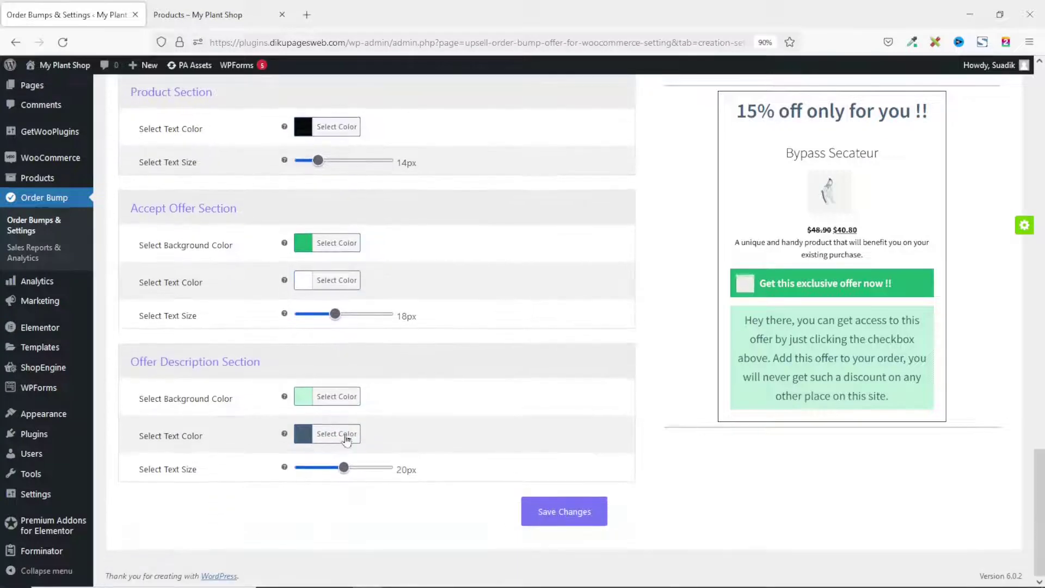
pyautogui.click(305, 397)
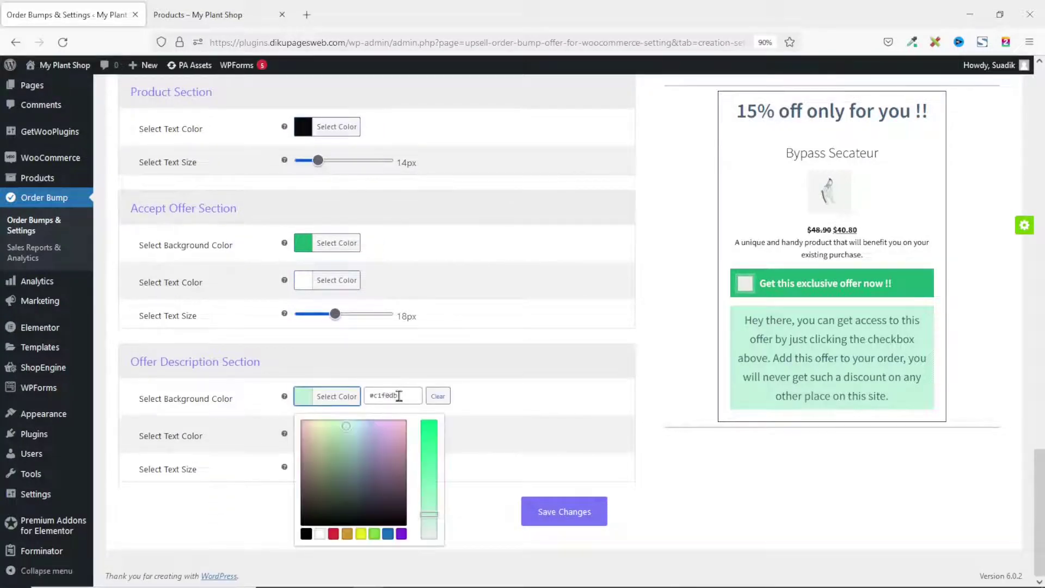
pyautogui.moveTo(400, 395); pyautogui.dragTo(334, 392)
pyautogui.hotkey('ctrl', 'v')
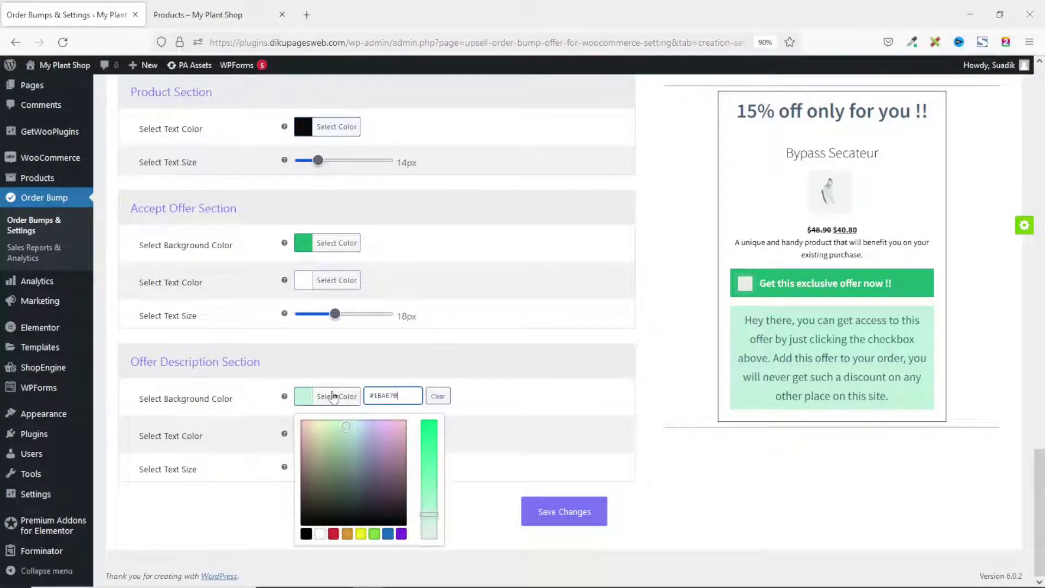
pyautogui.click(483, 401)
pyautogui.click(308, 433)
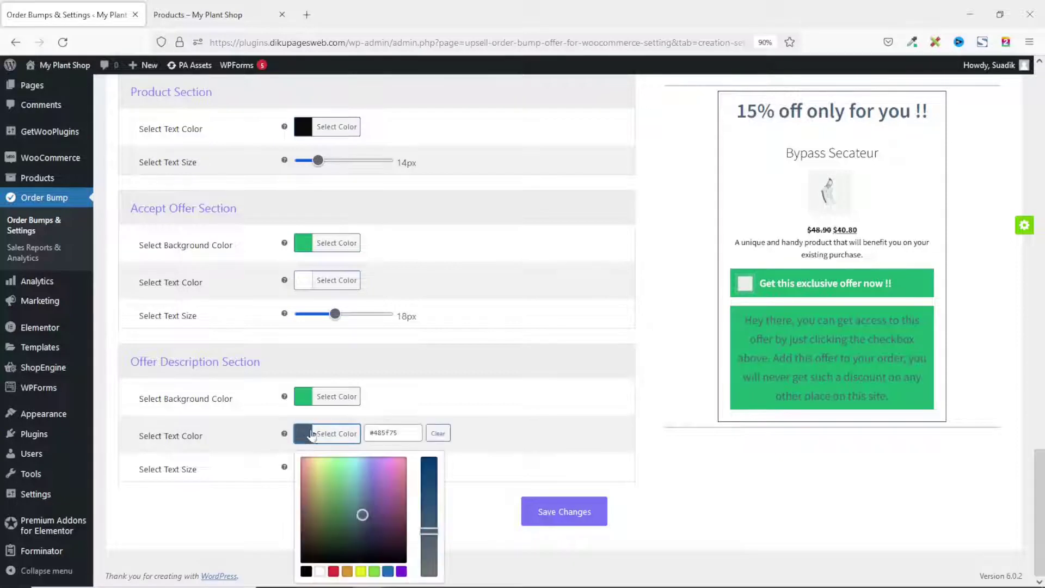
pyautogui.click(319, 572)
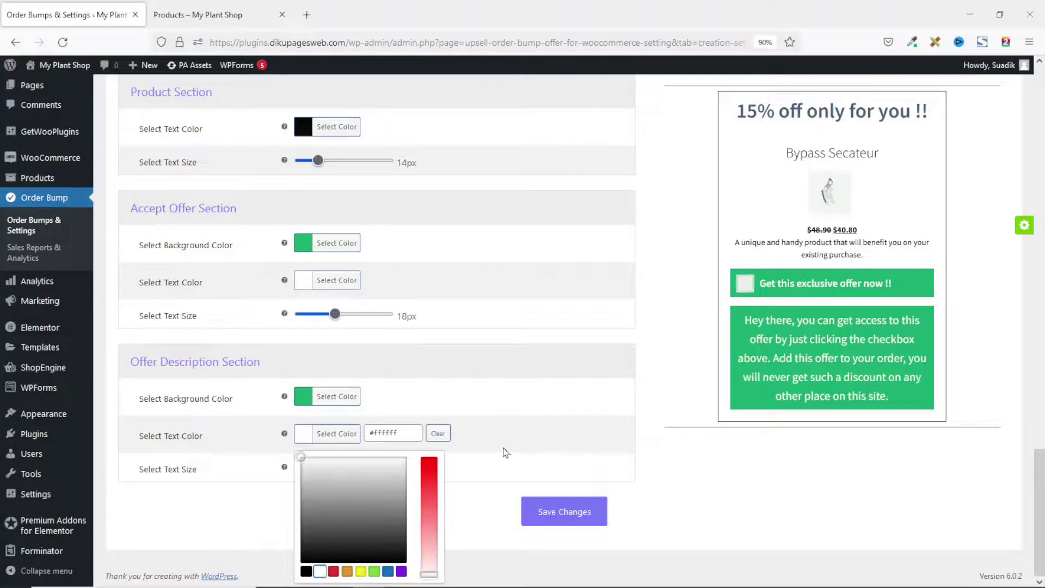
pyautogui.click(578, 411)
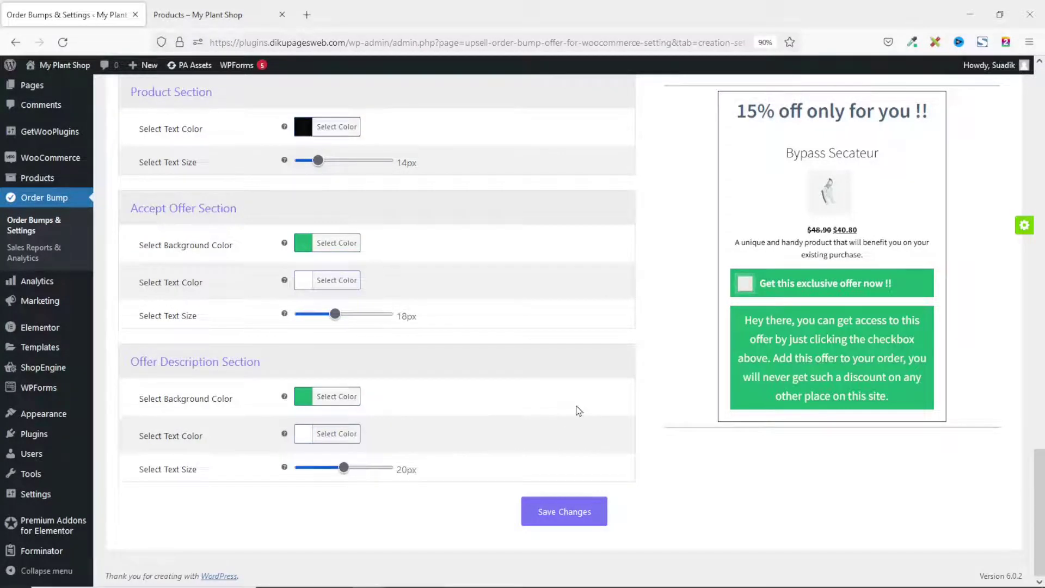
pyautogui.click(552, 517)
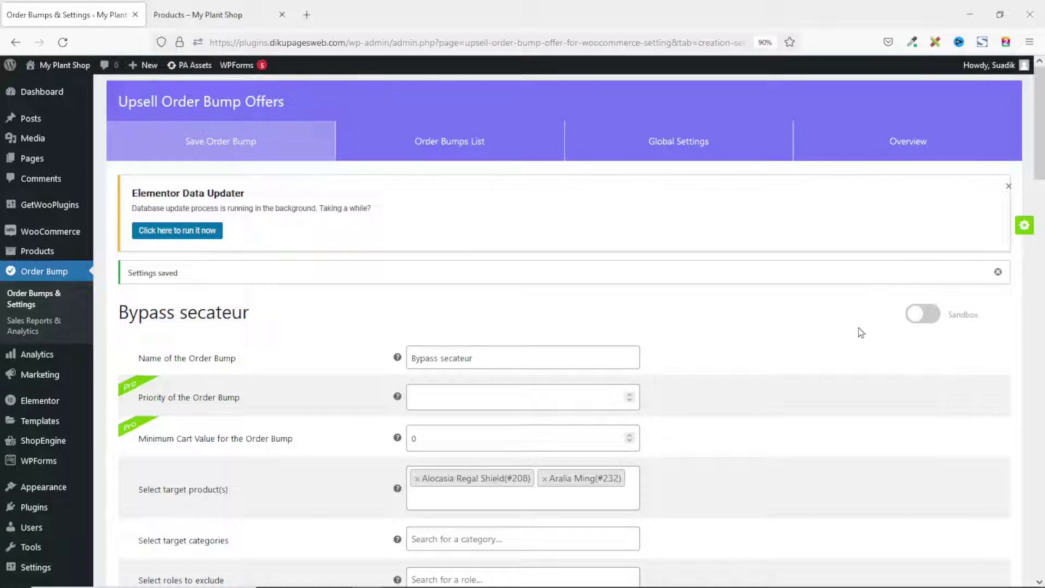
# Switch the Bypass secateur order bump from Sandbox to Live and save the changes
pyautogui.click(935, 315)
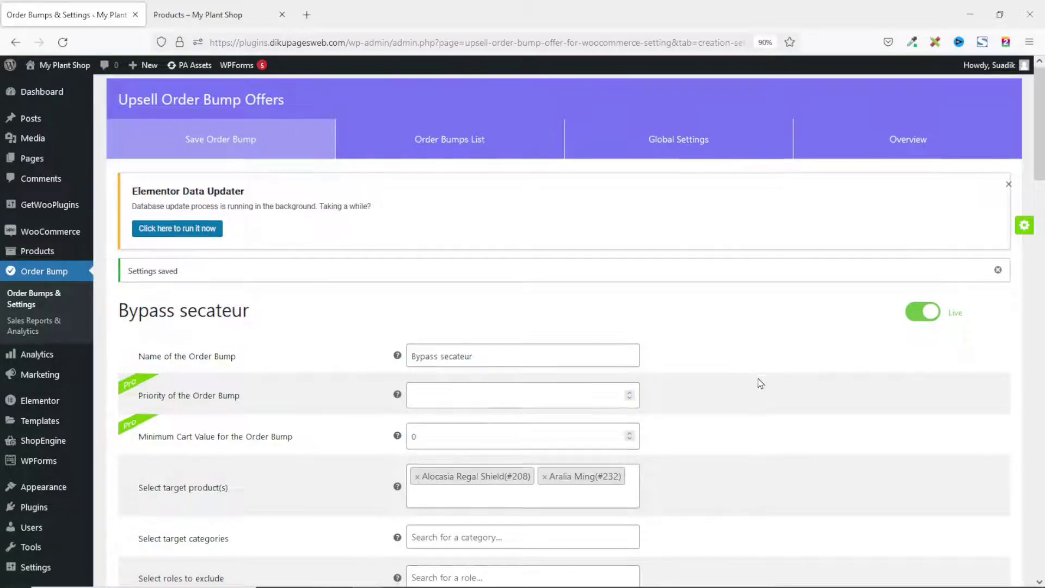
pyautogui.scroll(-15, 746, 396)
pyautogui.scroll(-5, 599, 451)
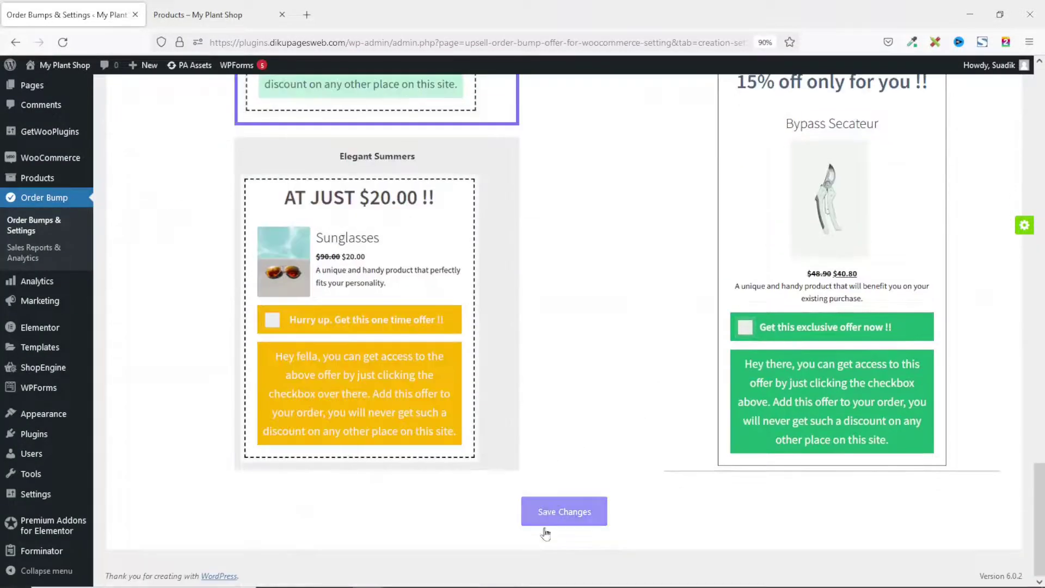
pyautogui.click(571, 514)
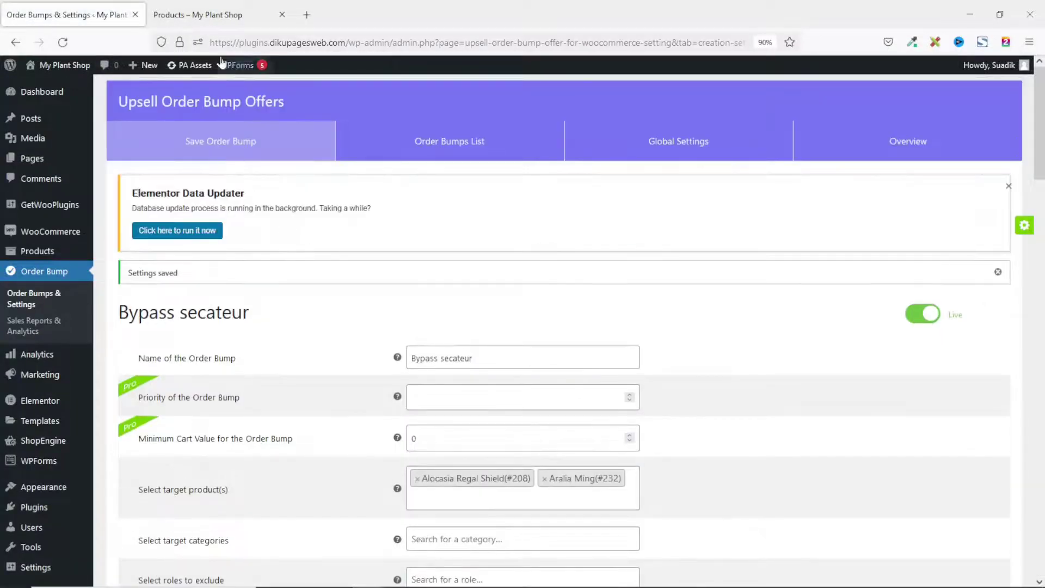
# Add Alocasia Regal Shield to the cart in the shop and proceed through checkout to the Order & Payment stage
pyautogui.click(212, 19)
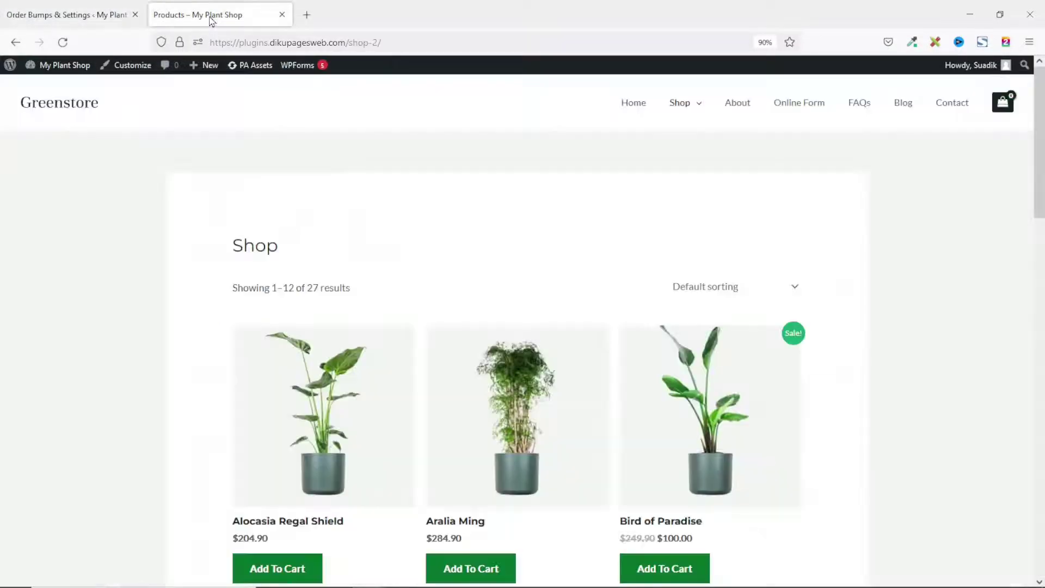
pyautogui.scroll(-3, 449, 272)
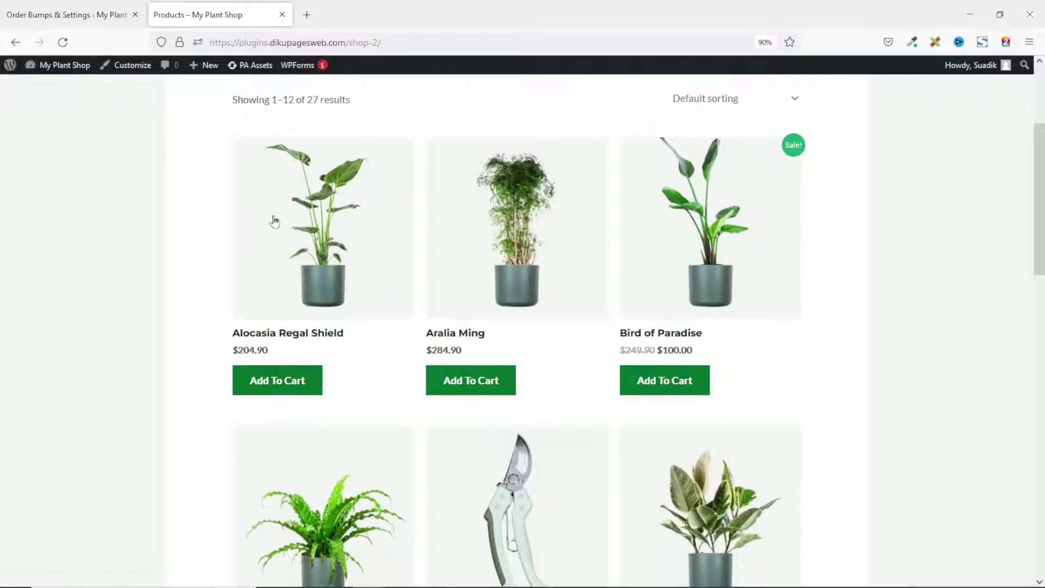
pyautogui.click(280, 380)
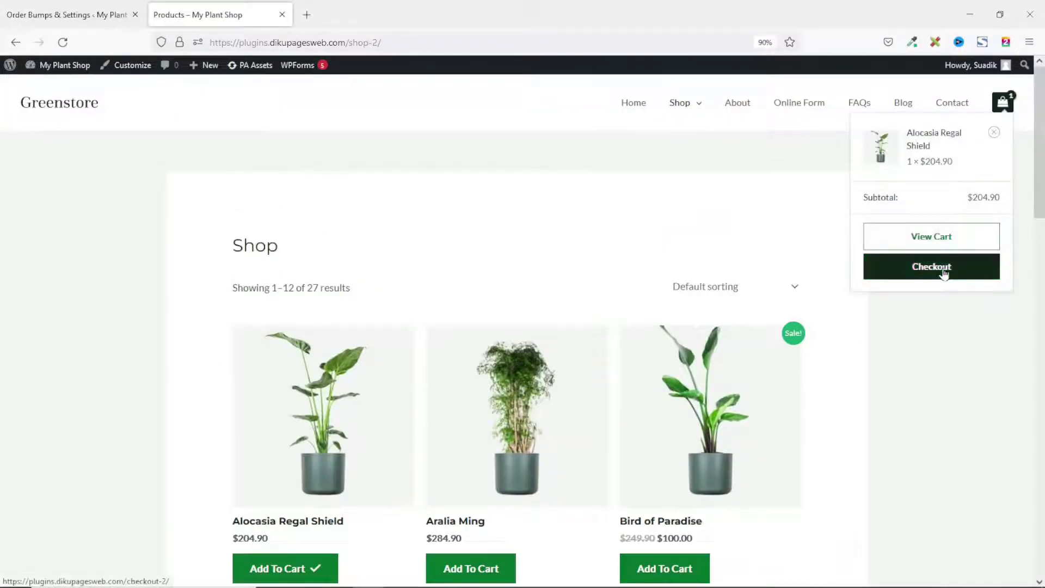
pyautogui.click(943, 273)
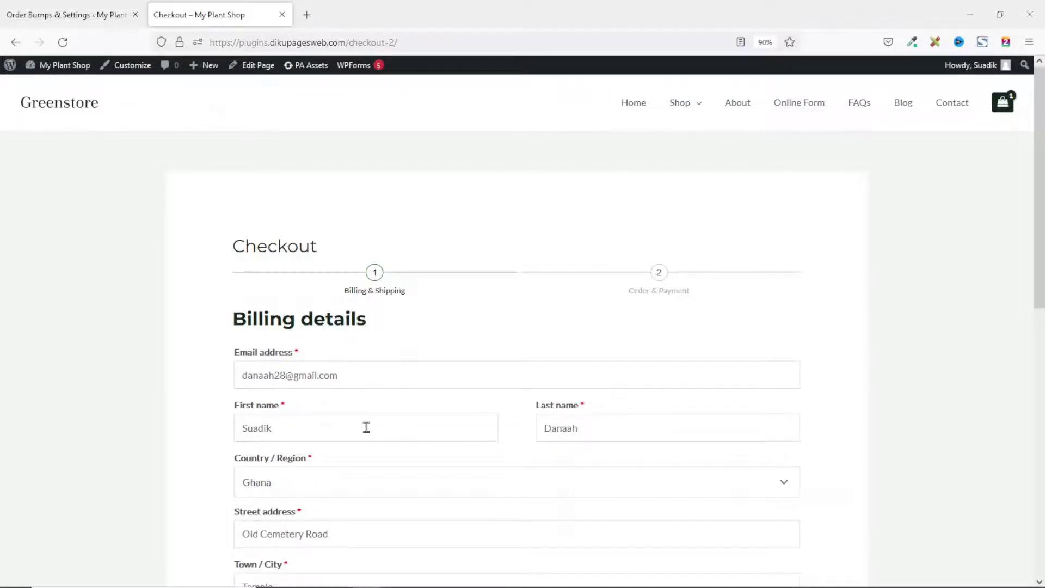
pyautogui.scroll(-10, 366, 427)
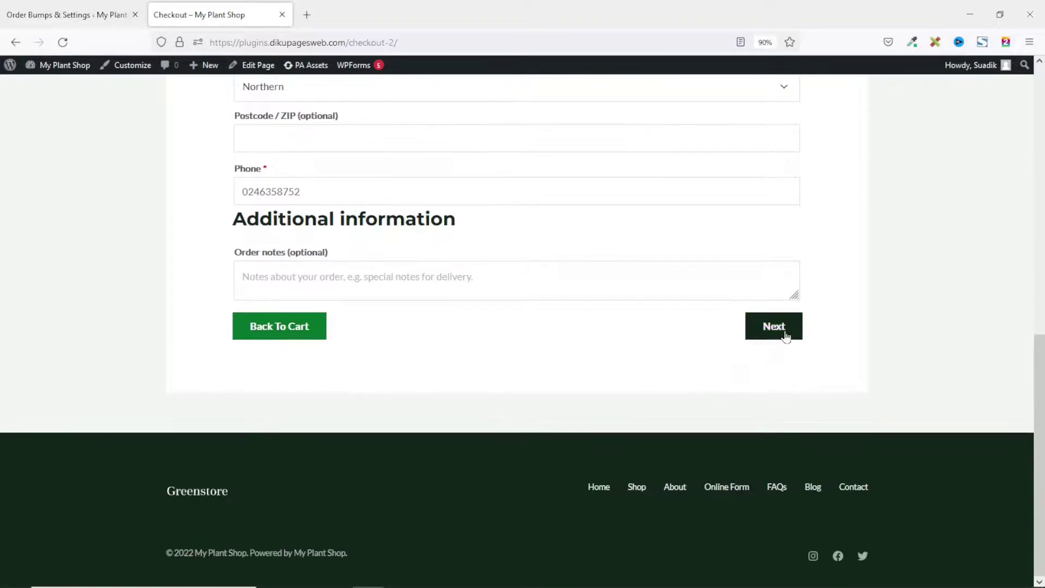
pyautogui.click(774, 327)
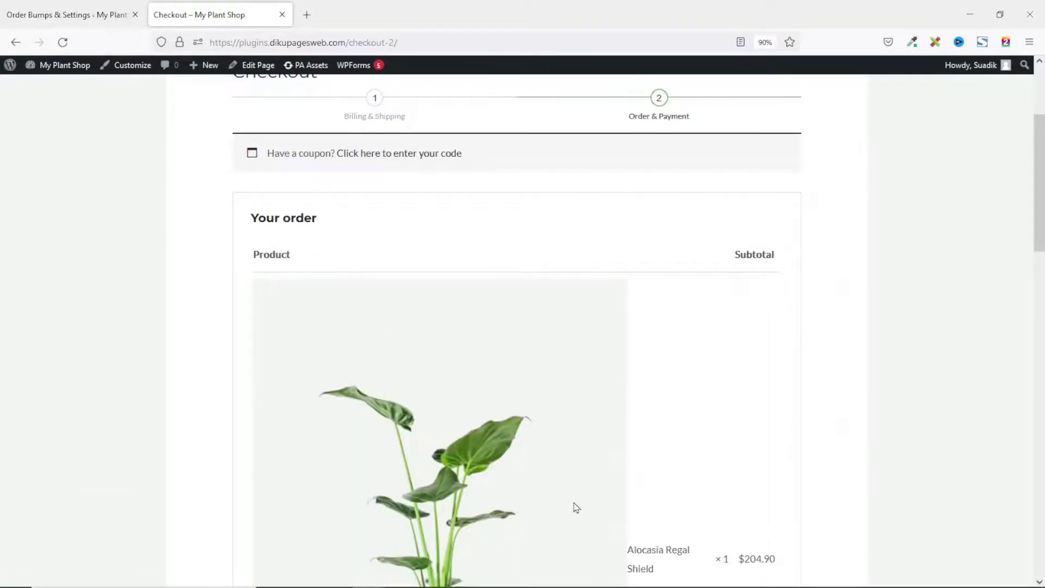
# Review the 15% off Bypass Secateur offer below the payment section of the checkout and accept it
pyautogui.scroll(-15, 619, 422)
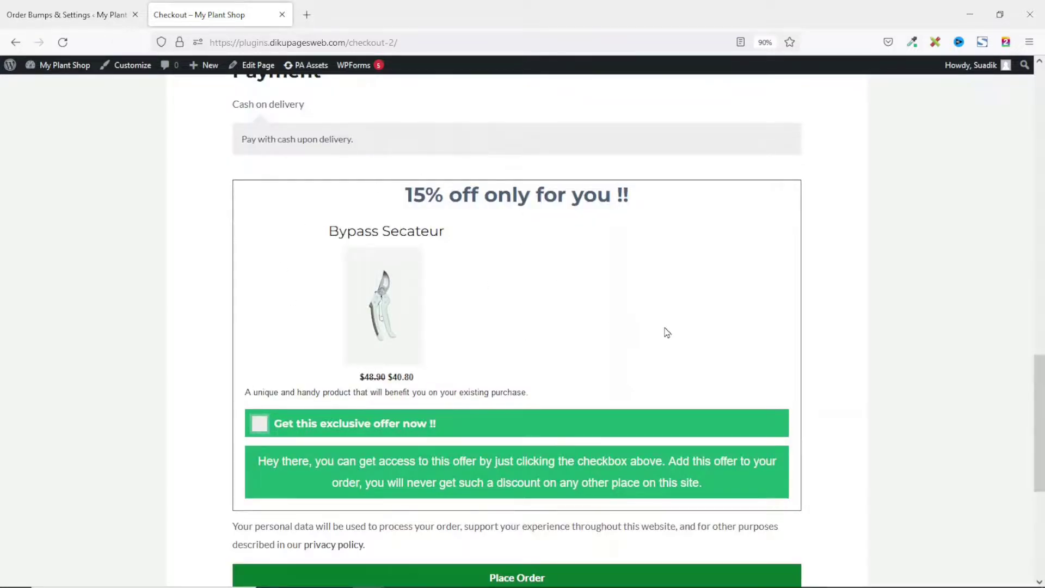
pyautogui.scroll(10, 666, 332)
pyautogui.scroll(-5, 670, 333)
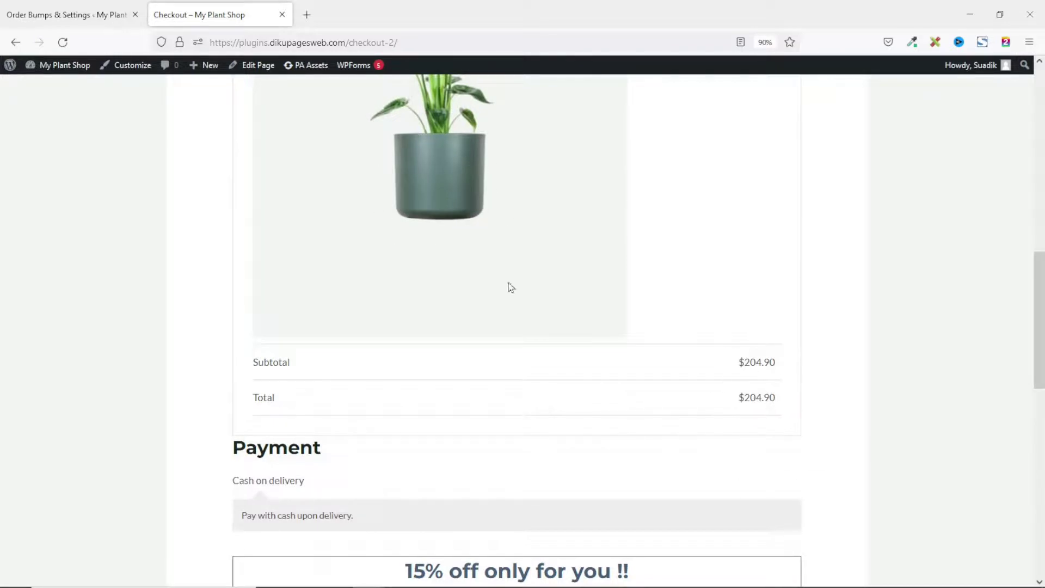
pyautogui.scroll(-7, 478, 296)
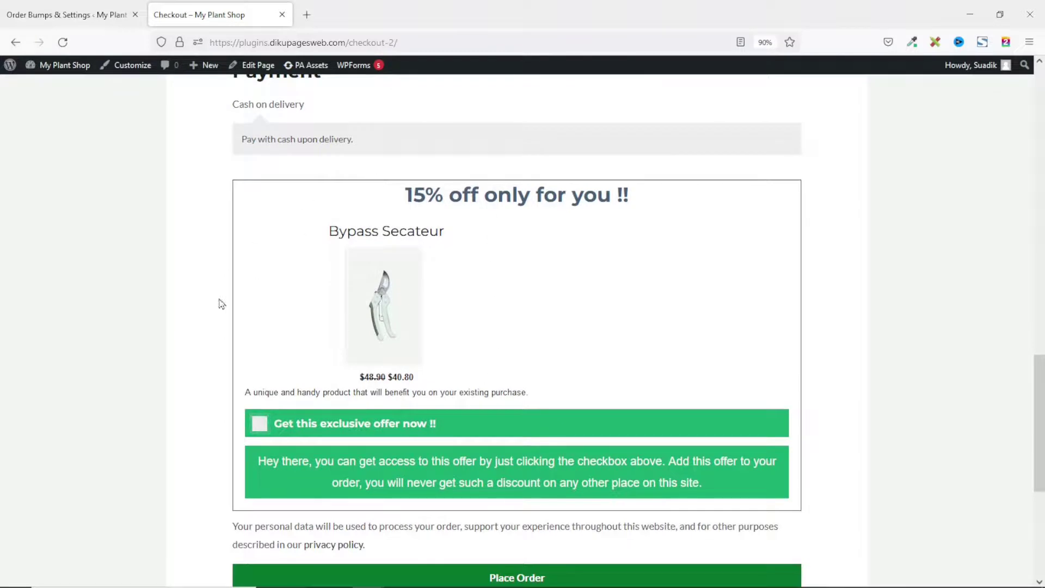
pyautogui.moveTo(405, 195); pyautogui.dragTo(622, 202)
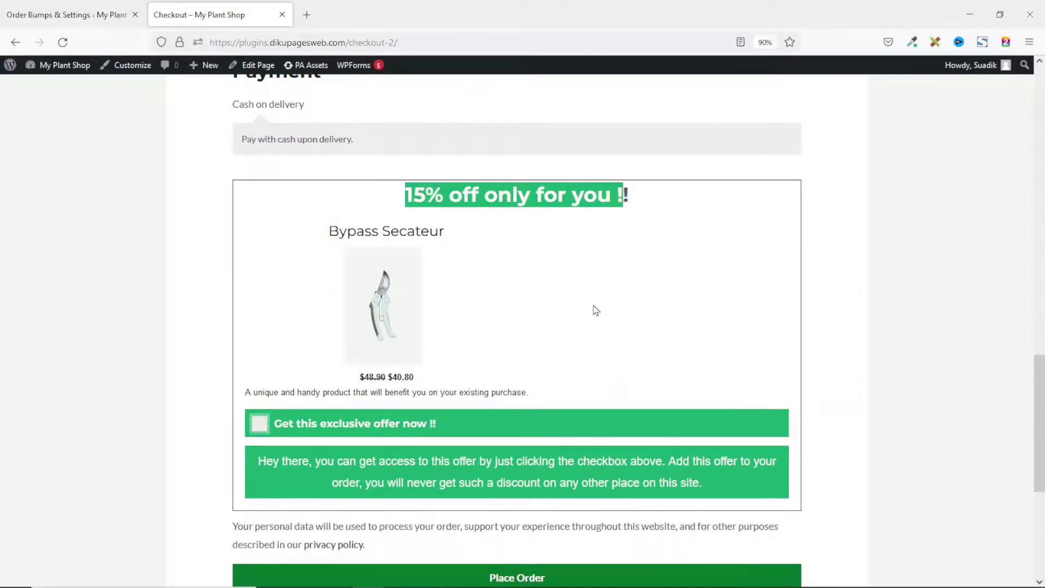
pyautogui.click(259, 424)
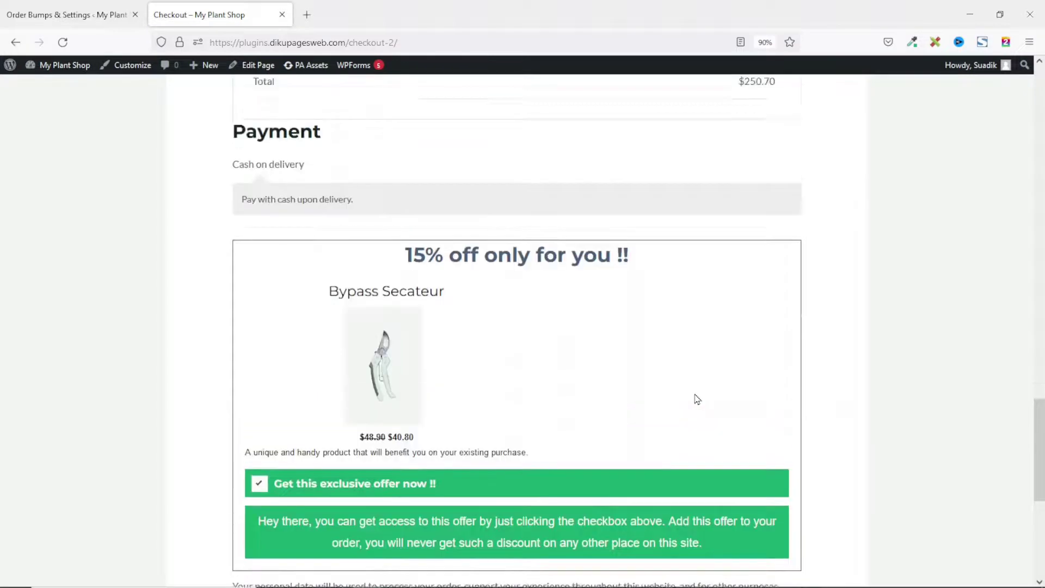
# Check the secateur line and totals in the order summary, and place the order
pyautogui.scroll(6, 697, 398)
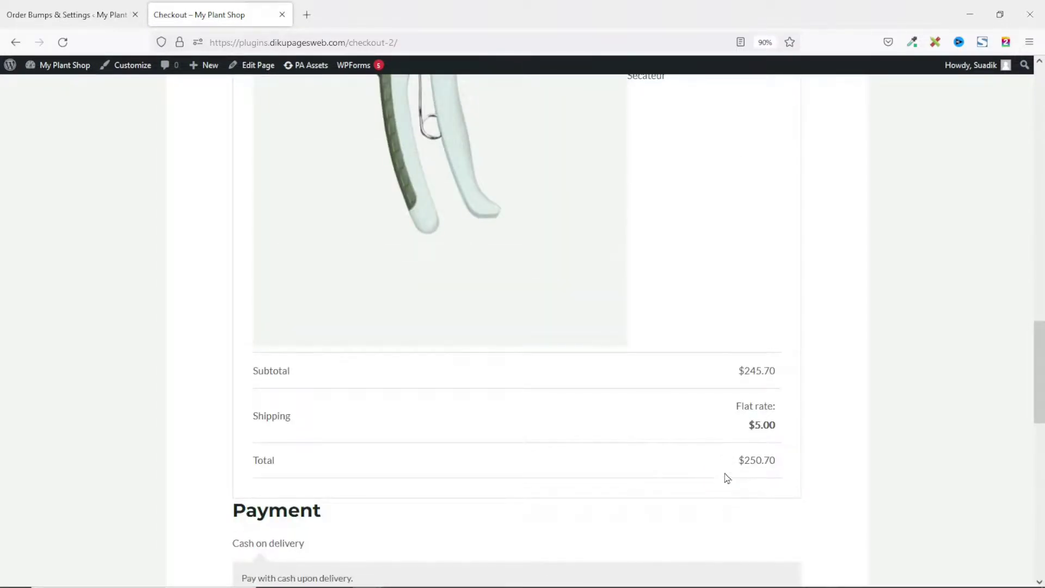
pyautogui.scroll(4, 720, 478)
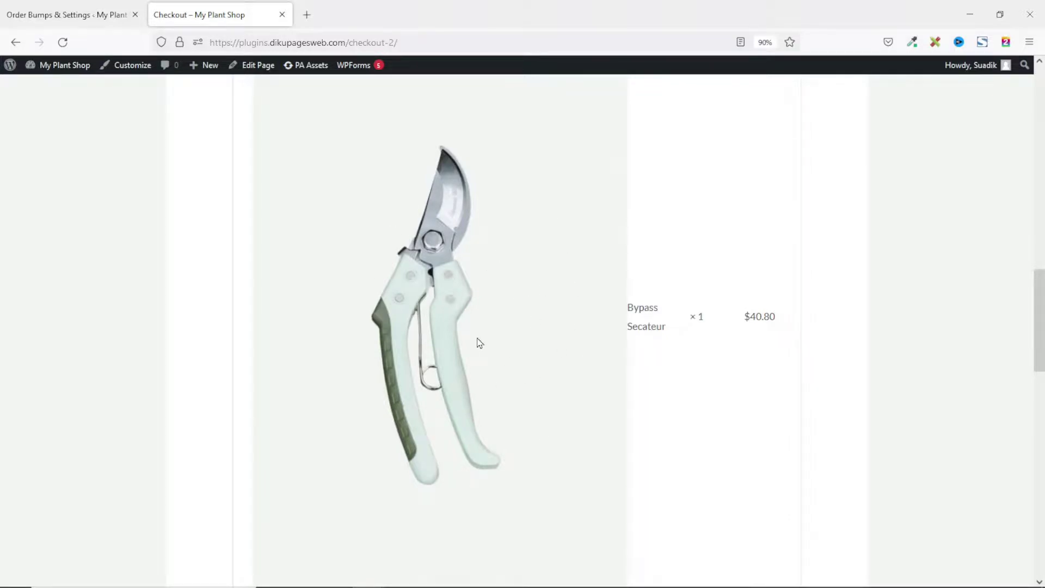
pyautogui.scroll(-15, 508, 389)
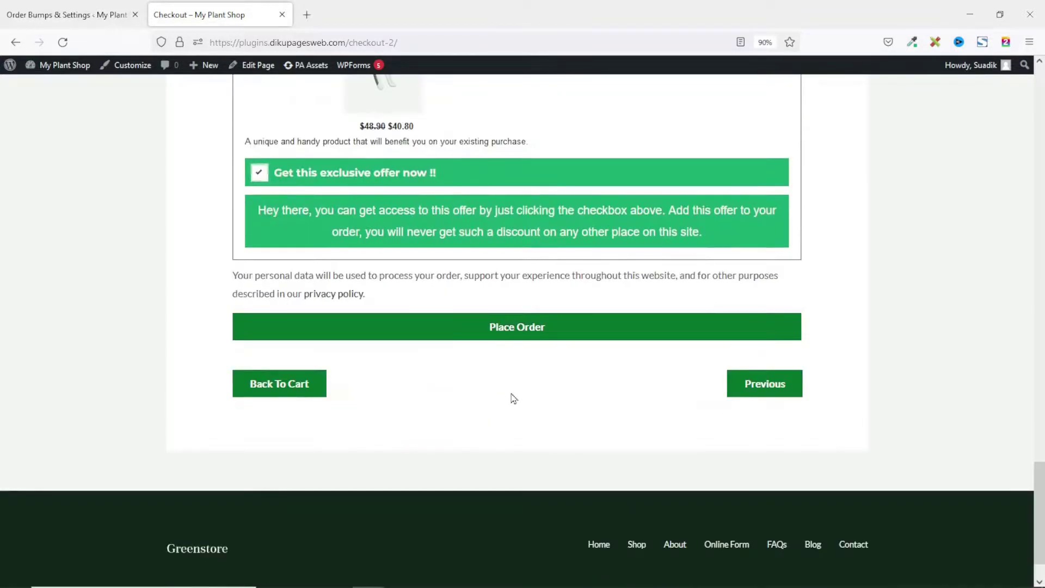
pyautogui.click(543, 333)
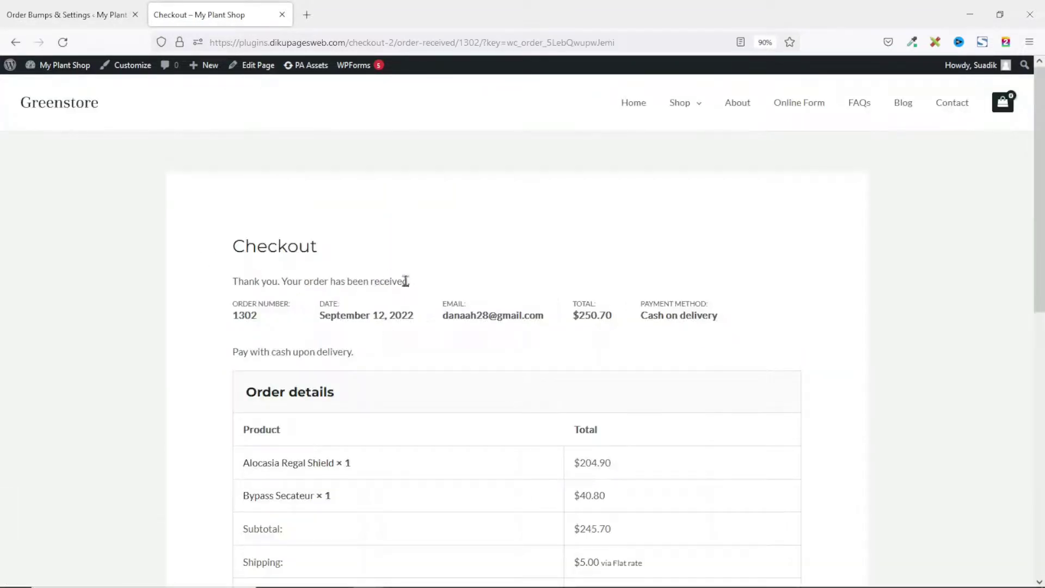
# Check the Alocasia Regal Shield and Bypass Secateur lines in the received order's details
pyautogui.scroll(-2, 460, 342)
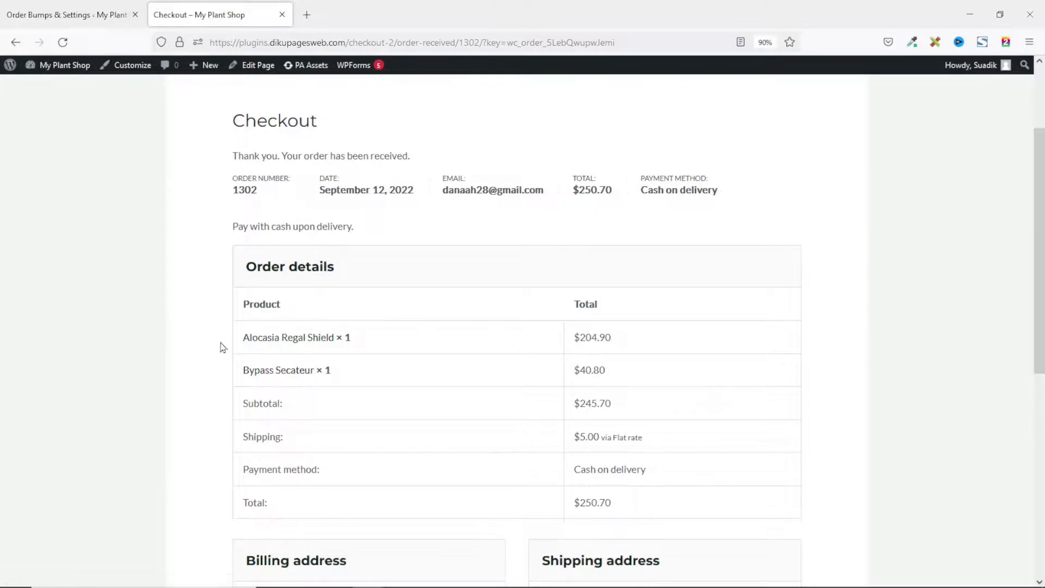
pyautogui.moveTo(243, 347); pyautogui.dragTo(374, 352)
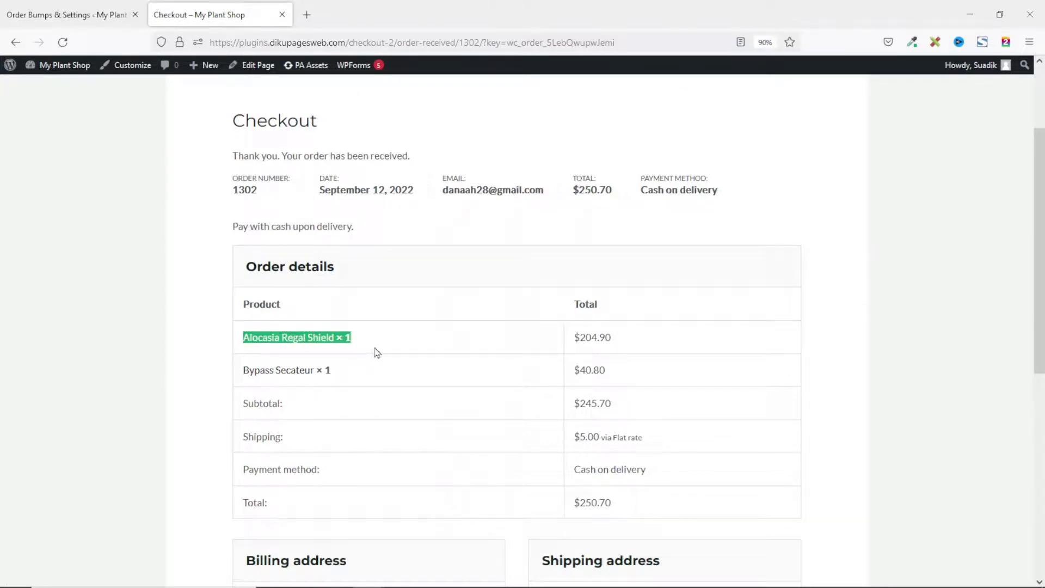
pyautogui.moveTo(243, 385); pyautogui.dragTo(341, 389)
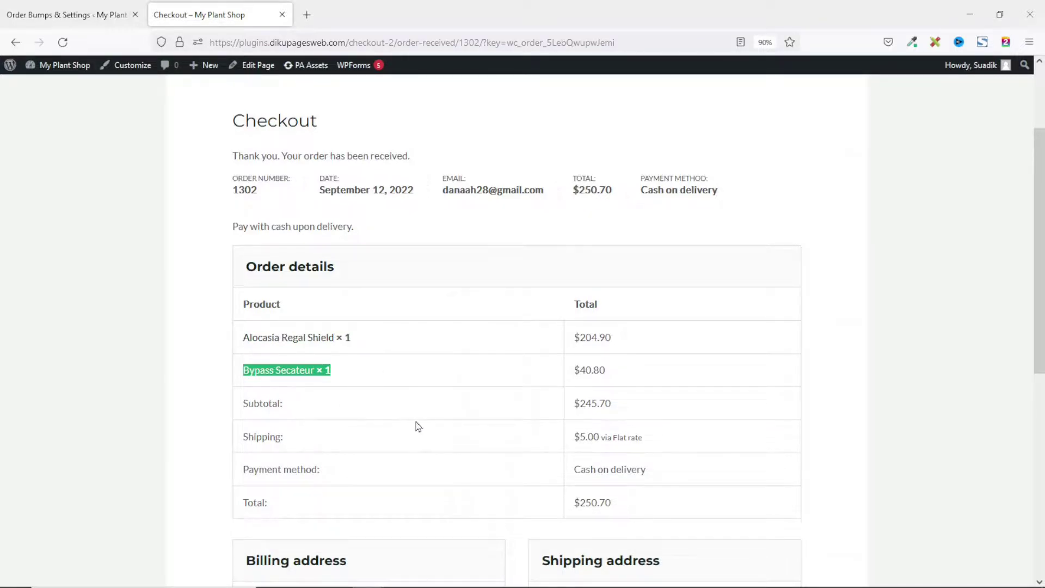
# Return to the plugin's settings page and try to create another order bump from the Order Bumps List
pyautogui.click(82, 15)
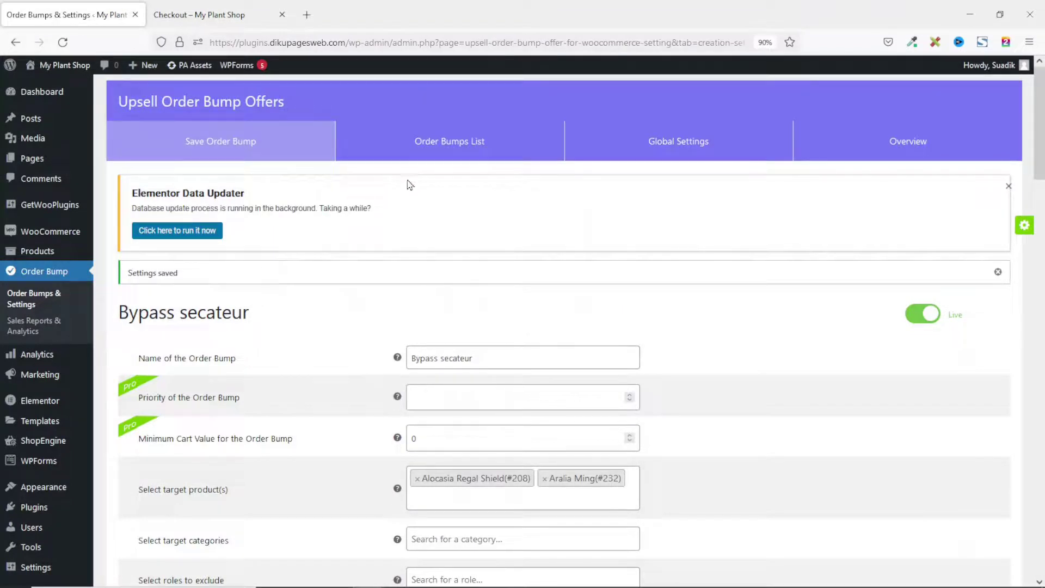
pyautogui.click(459, 150)
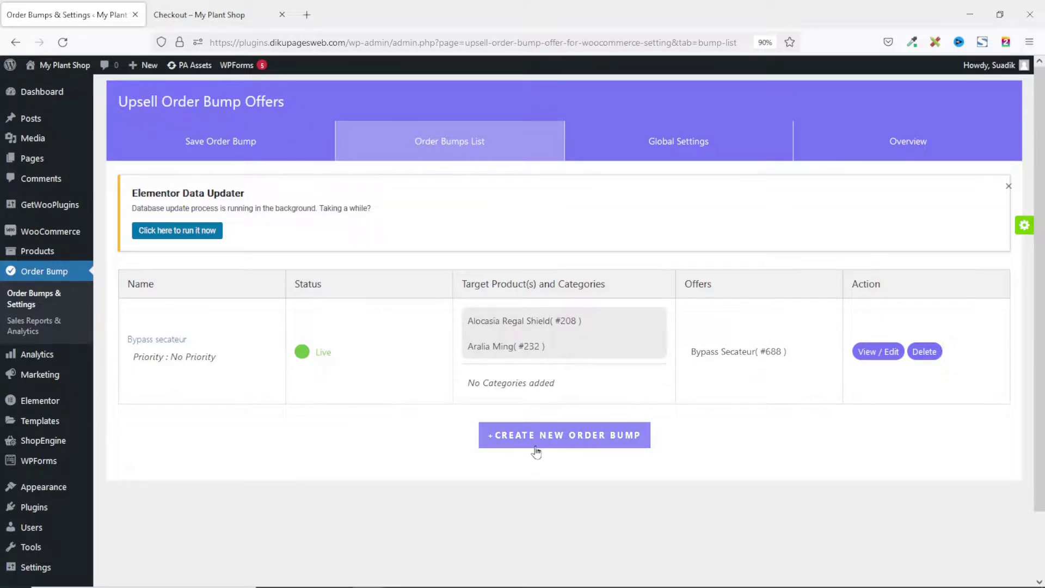
pyautogui.click(570, 447)
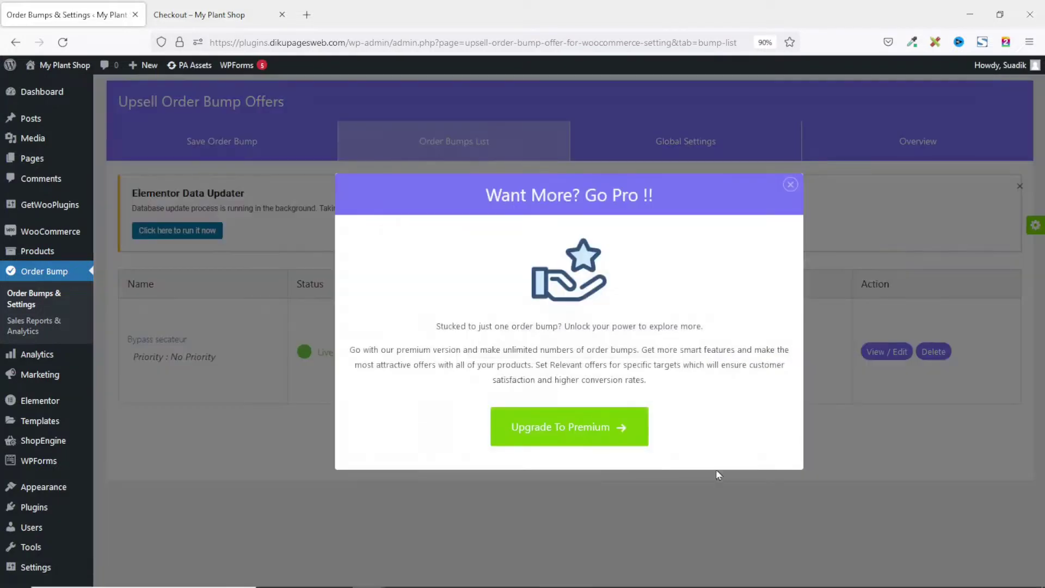